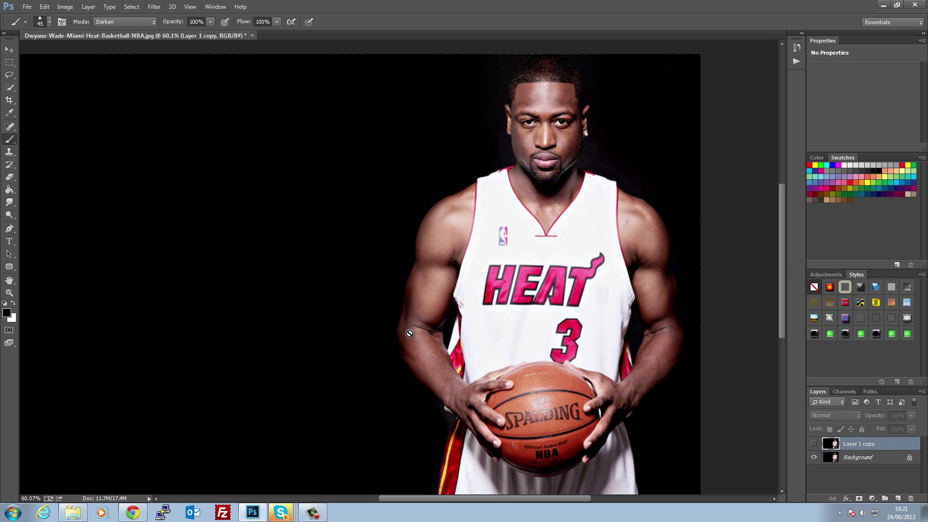
# Step: Delete the hidden Layer 1 copy so that only the Background photo layer is left
pyautogui.press('Delete')
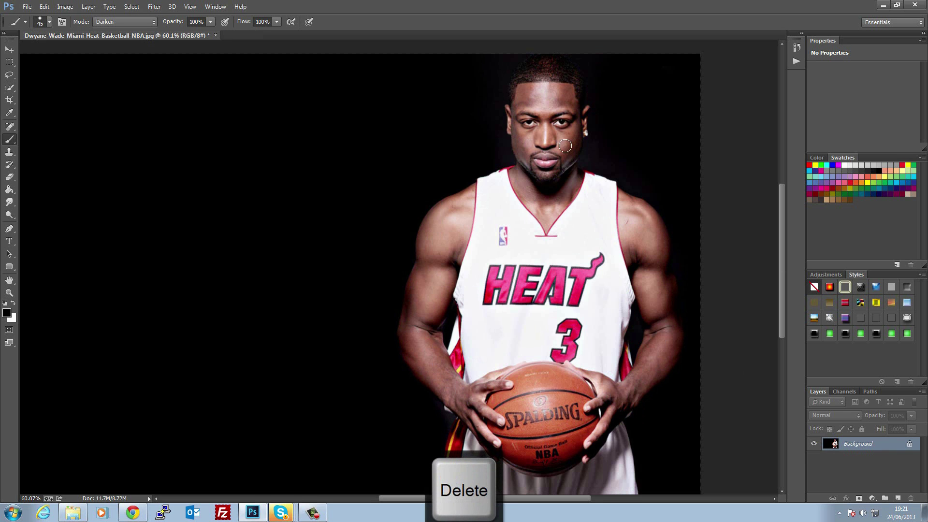
pyautogui.scroll(4, 575, 129)
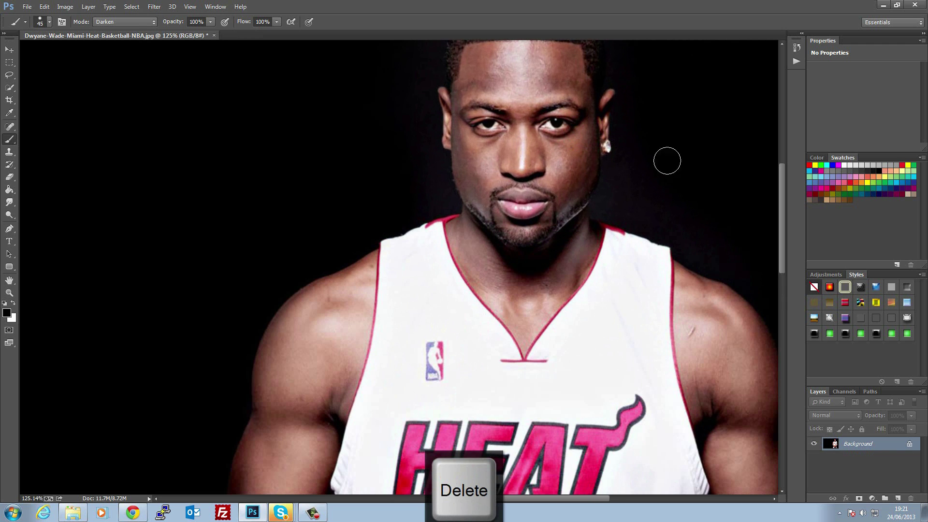
pyautogui.moveTo(782, 222); pyautogui.dragTo(782, 186)
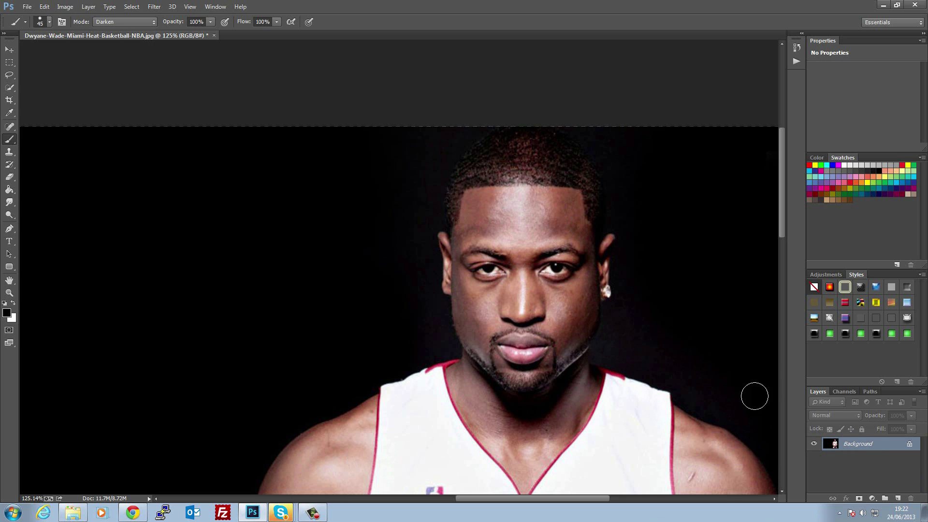
# Step: Add a Levels adjustment layer above the Background and darken the photo's midtones
pyautogui.click(872, 498)
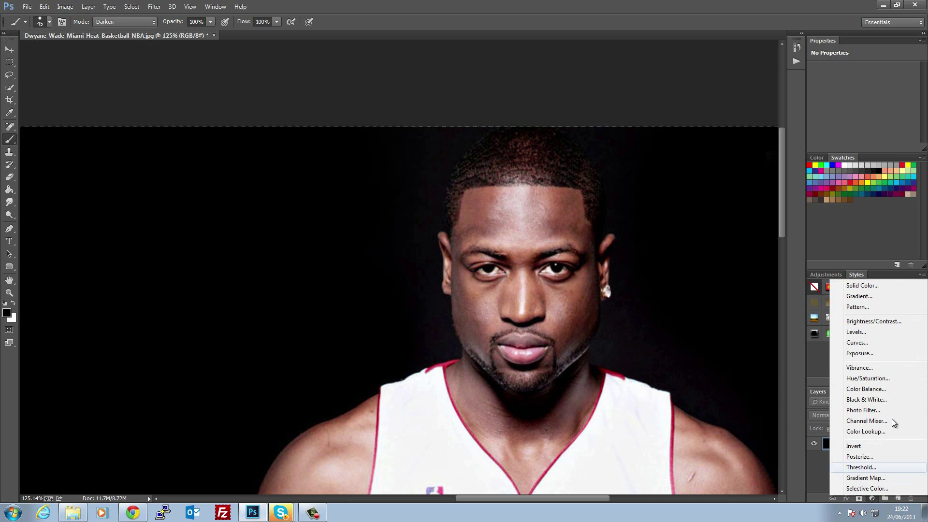
pyautogui.click(889, 335)
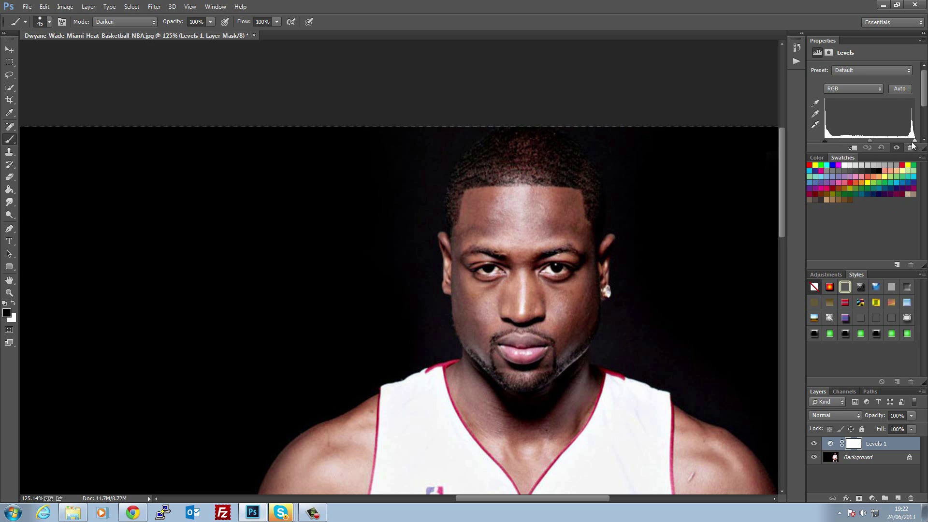
pyautogui.moveTo(914, 141); pyautogui.dragTo(881, 140)
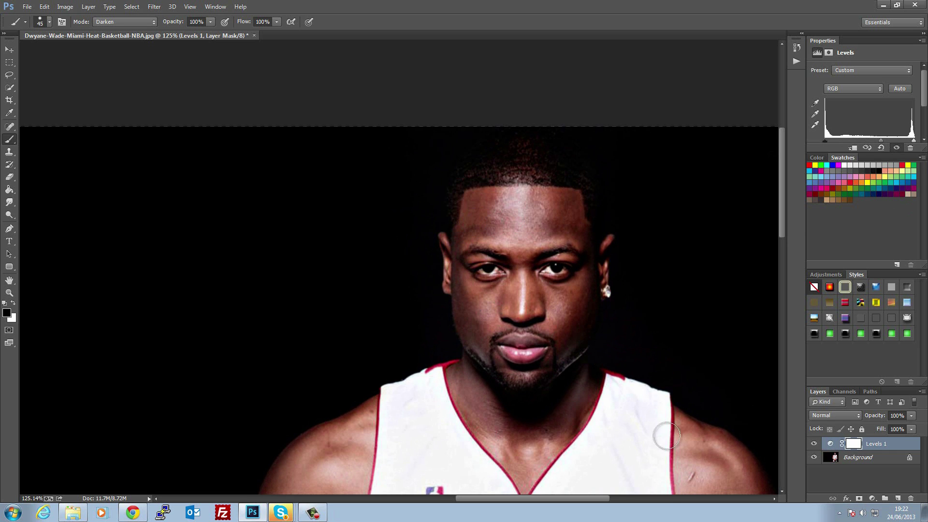
pyautogui.scroll(-5, 562, 412)
pyautogui.scroll(-2, 565, 414)
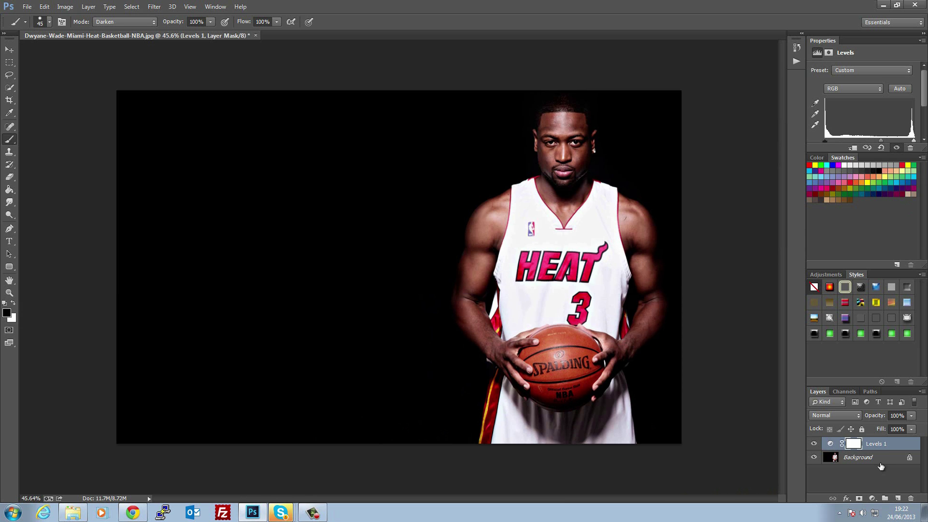
# Step: Merge the Levels adjustment down into the Background and duplicate it to a new layer, hiding the original
pyautogui.click(888, 449)
pyautogui.rightClick(888, 447)
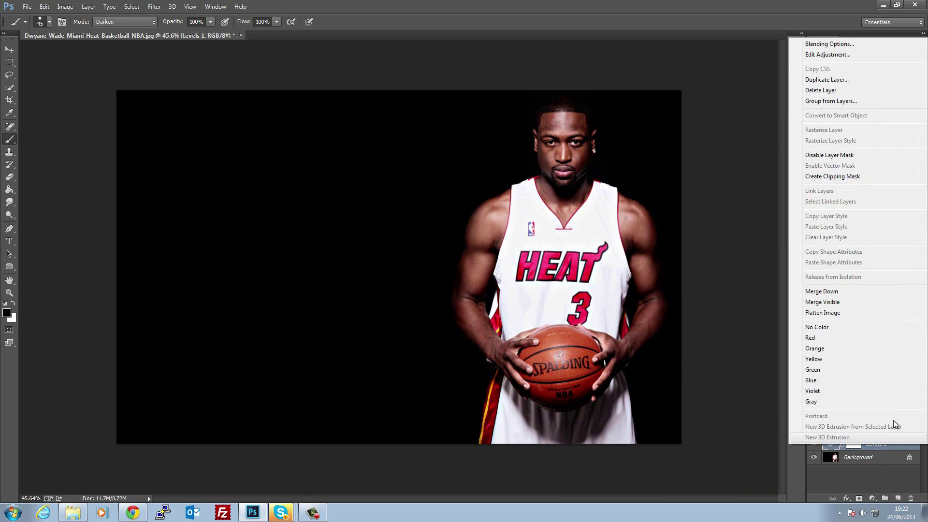
pyautogui.click(852, 294)
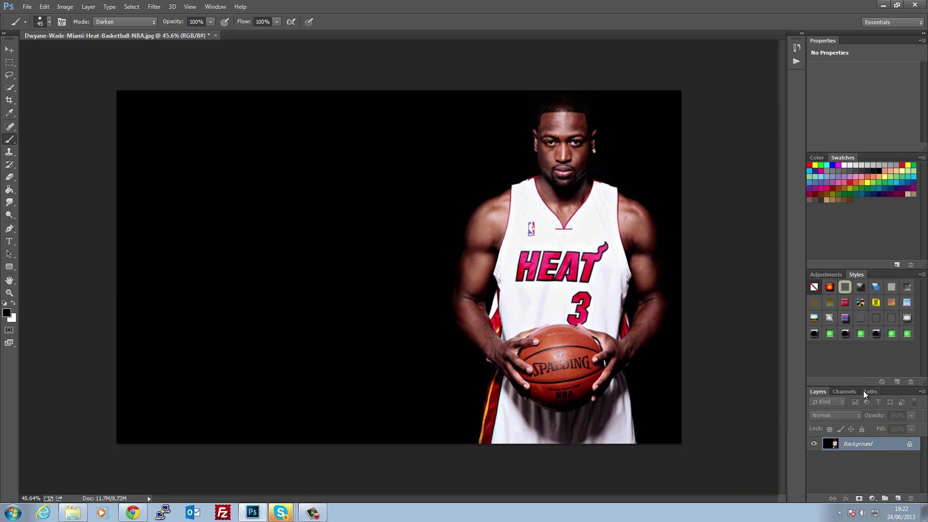
pyautogui.hotkey('ctrl', 'j')
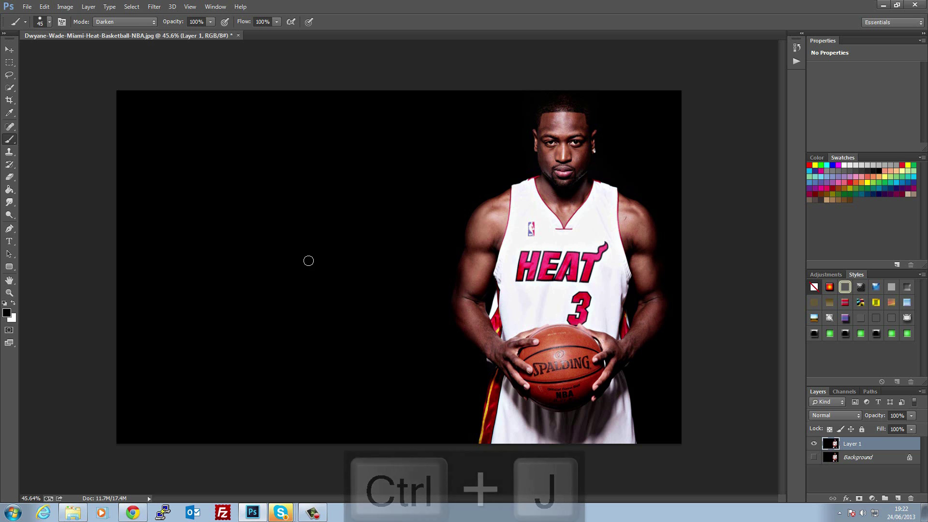
# Step: Create an empty layer above Layer 1 and set the Clone Stamp tool to 30% opacity
pyautogui.scroll(2, 534, 356)
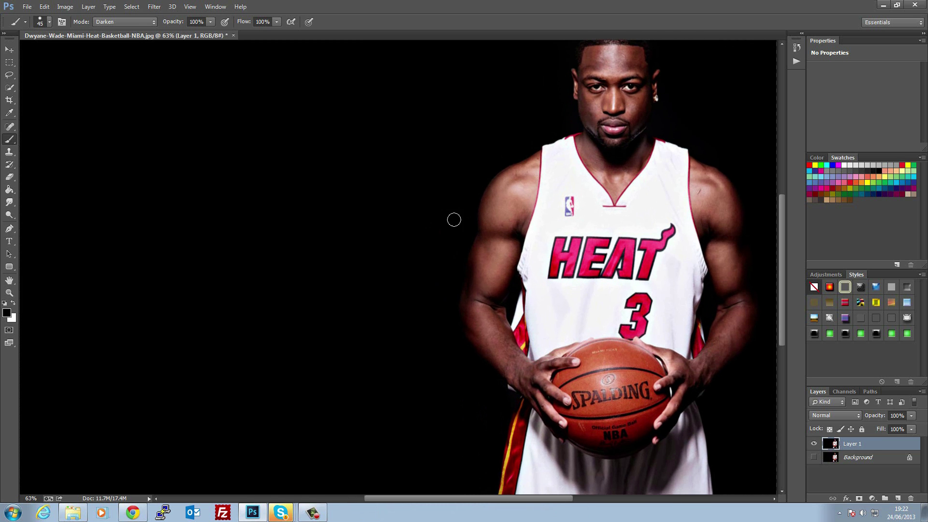
pyautogui.moveTo(491, 497); pyautogui.dragTo(520, 503)
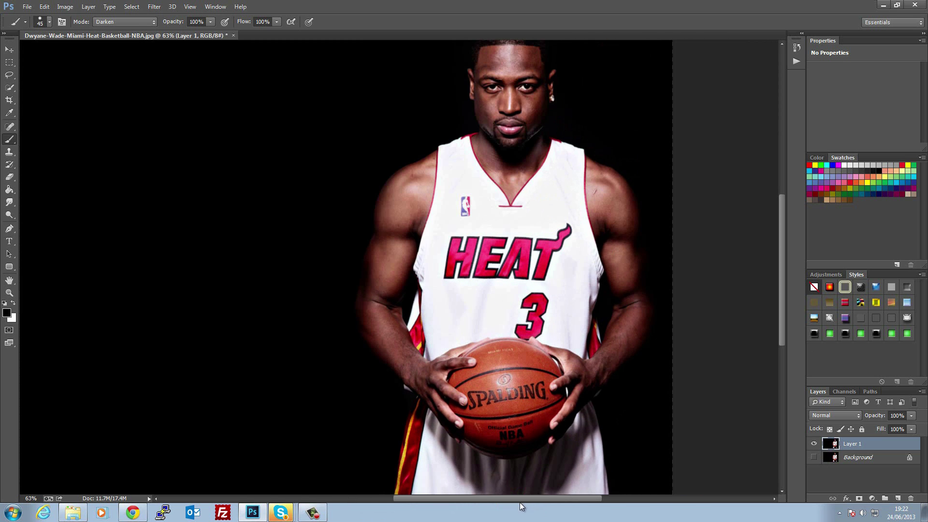
pyautogui.scroll(2, 641, 321)
pyautogui.moveTo(778, 291); pyautogui.dragTo(785, 234)
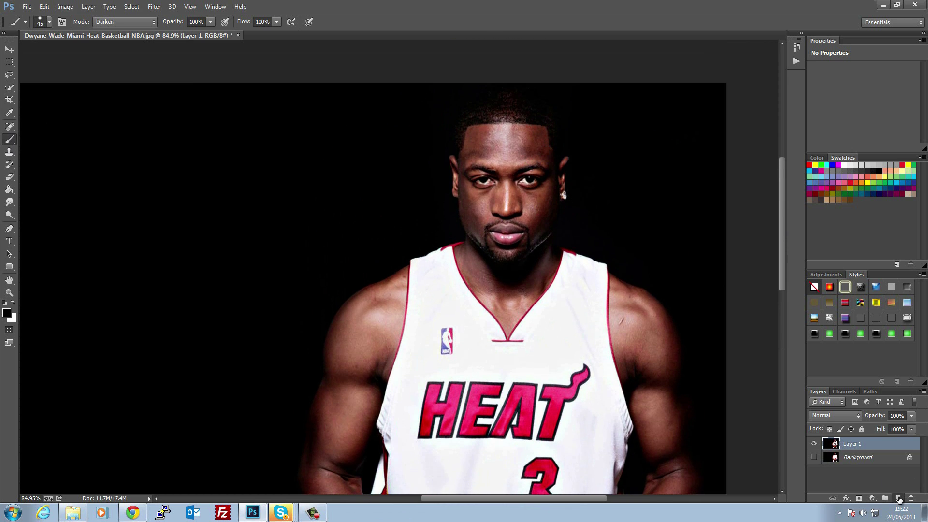
pyautogui.click(897, 498)
pyautogui.click(10, 153)
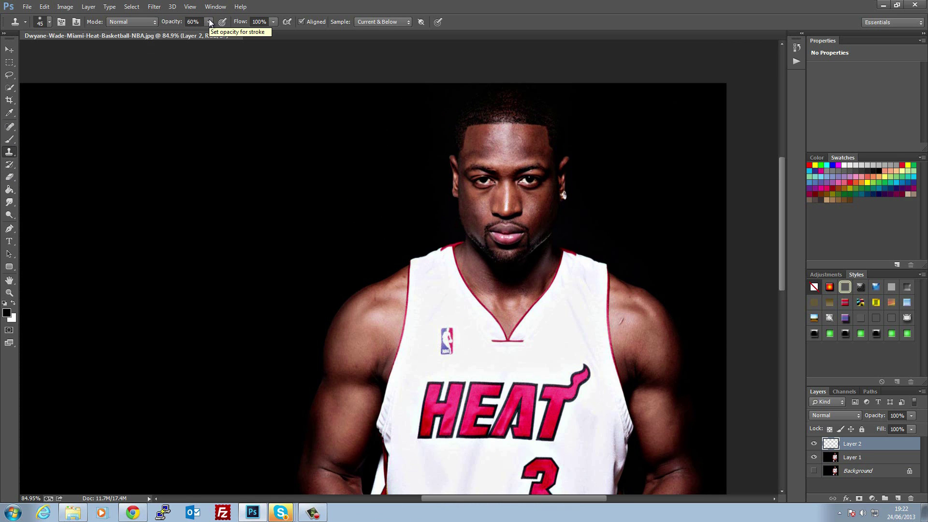
pyautogui.press('5')
pyautogui.press('0')
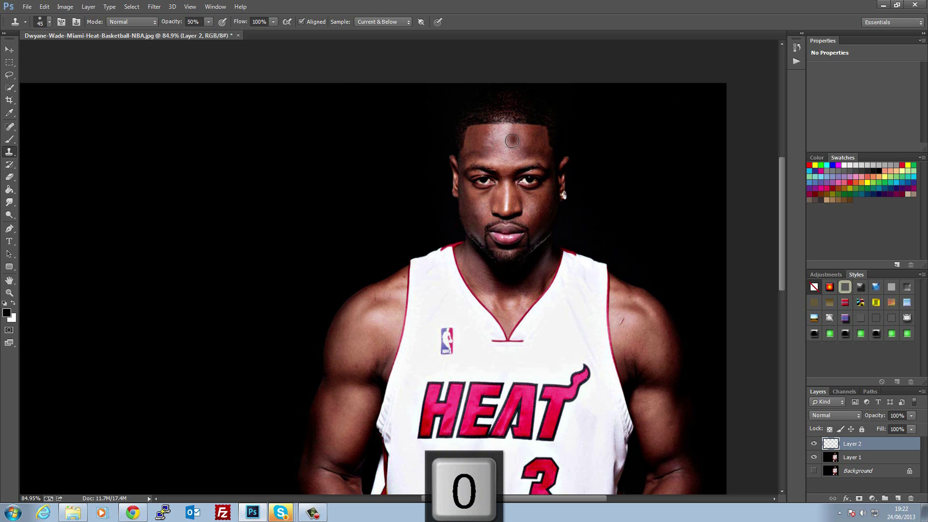
pyautogui.press('3')
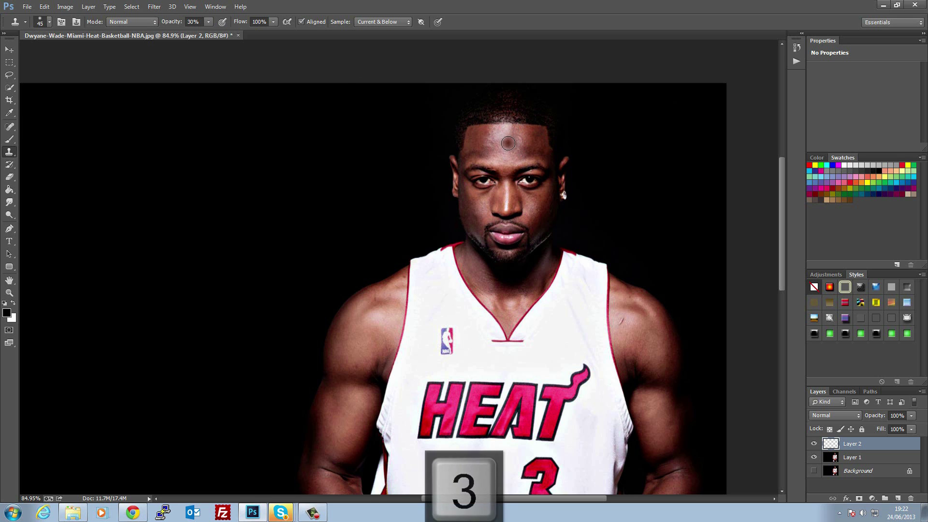
# Step: Clone nearby skin over the shiny forehead highlights and merge the retouch layer down into Layer 1
pyautogui.moveTo(510, 150)
pyautogui.mouseDown()
pyautogui.moveTo(498, 136)
pyautogui.moveTo(511, 134)
pyautogui.moveTo(495, 142)
pyautogui.moveTo(519, 149)
pyautogui.moveTo(502, 137)
pyautogui.mouseUp()
pyautogui.keyDown('alt'); pyautogui.click(498, 135); pyautogui.keyUp('alt')
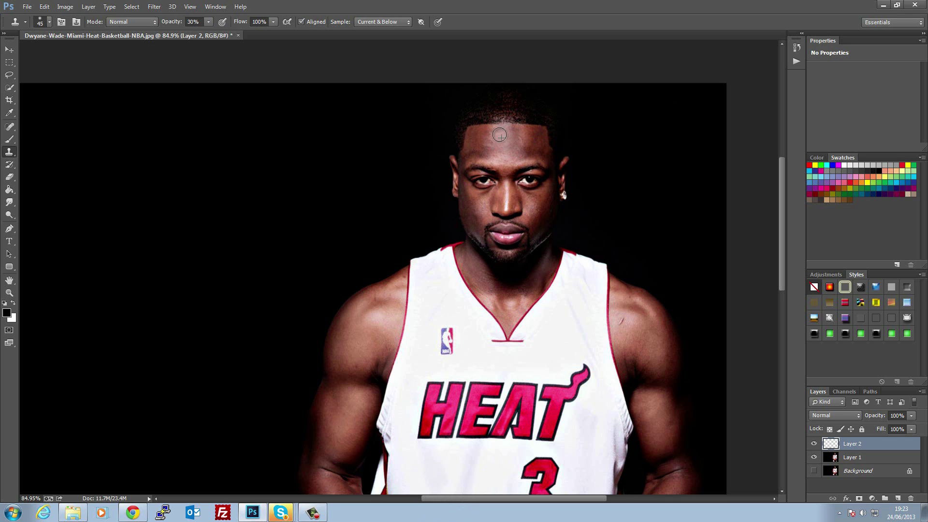
pyautogui.keyDown('alt'); pyautogui.click(500, 138); pyautogui.keyUp('alt')
pyautogui.rightClick(851, 445)
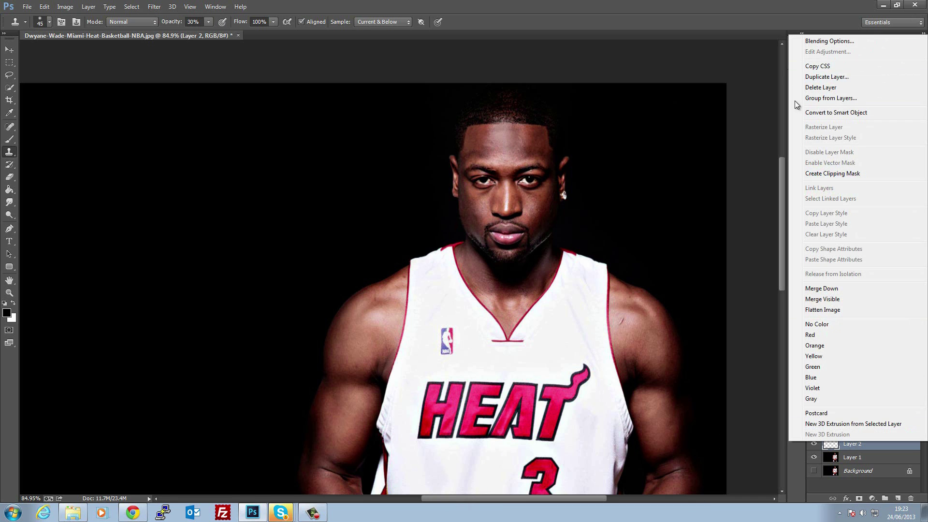
pyautogui.click(861, 288)
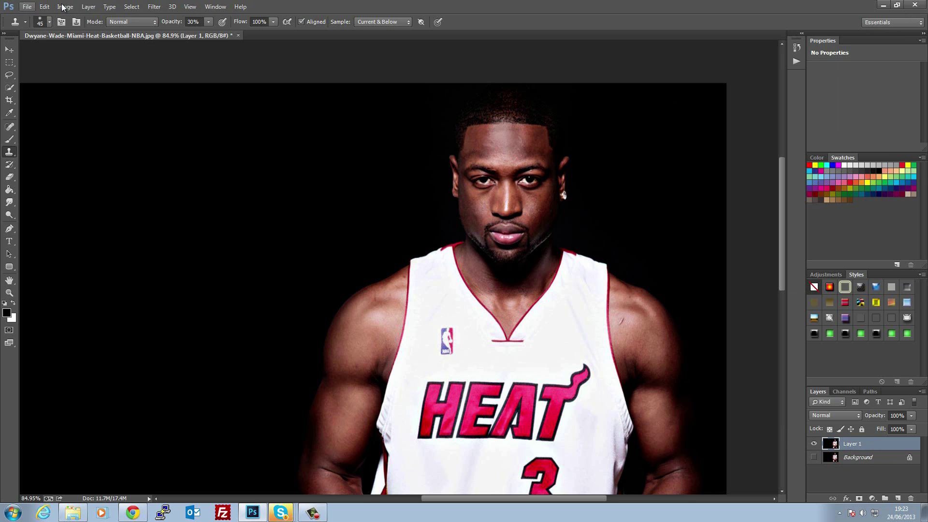
# Step: Apply an Unsharp Mask to Layer 1 with amount 126%, radius 46.9 pixels and threshold 0
pyautogui.click(154, 6)
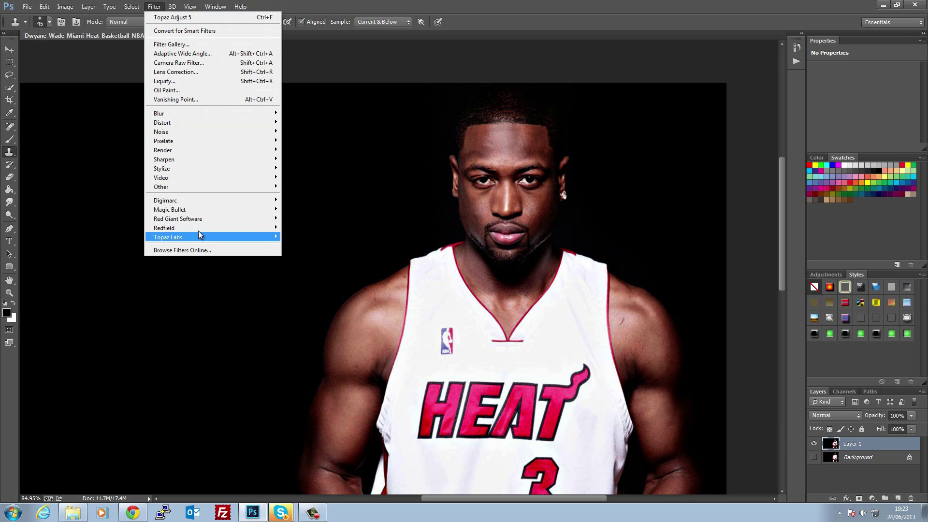
pyautogui.moveTo(194, 159)
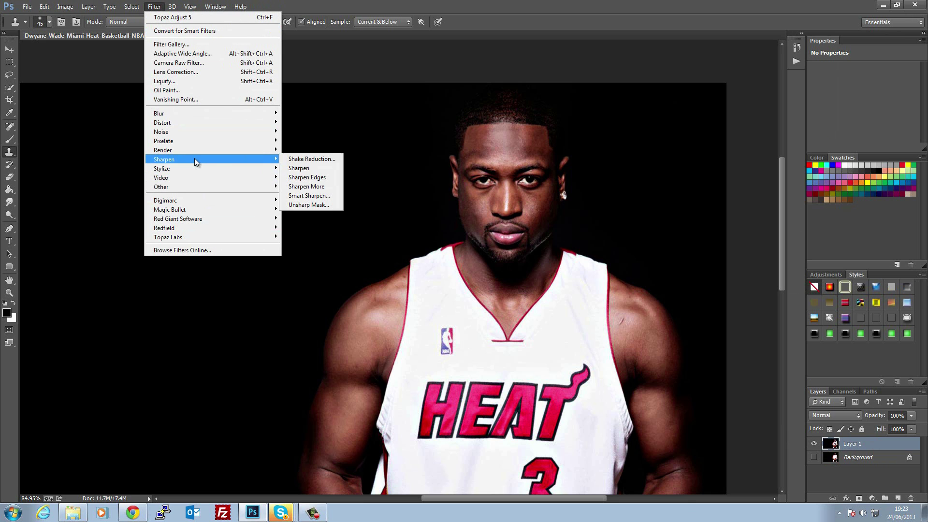
pyautogui.click(323, 205)
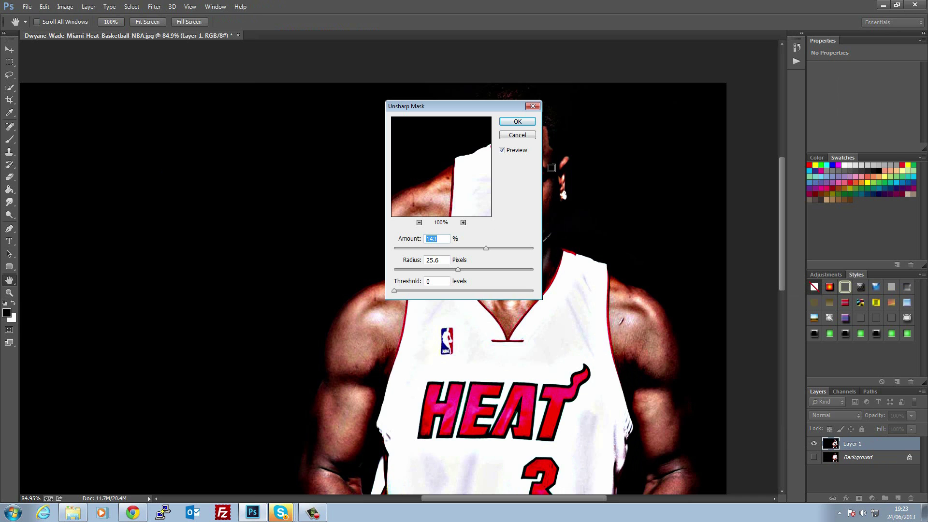
pyautogui.moveTo(488, 105); pyautogui.dragTo(355, 145)
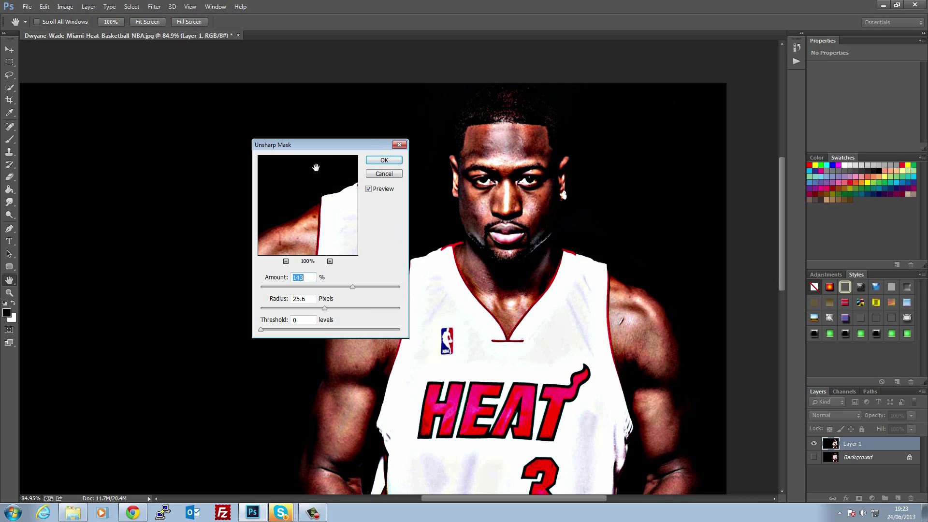
pyautogui.moveTo(352, 287)
pyautogui.mouseDown()
pyautogui.moveTo(361, 286)
pyautogui.moveTo(352, 286)
pyautogui.mouseUp()
pyautogui.moveTo(346, 288); pyautogui.dragTo(346, 287)
pyautogui.moveTo(327, 311); pyautogui.dragTo(337, 314)
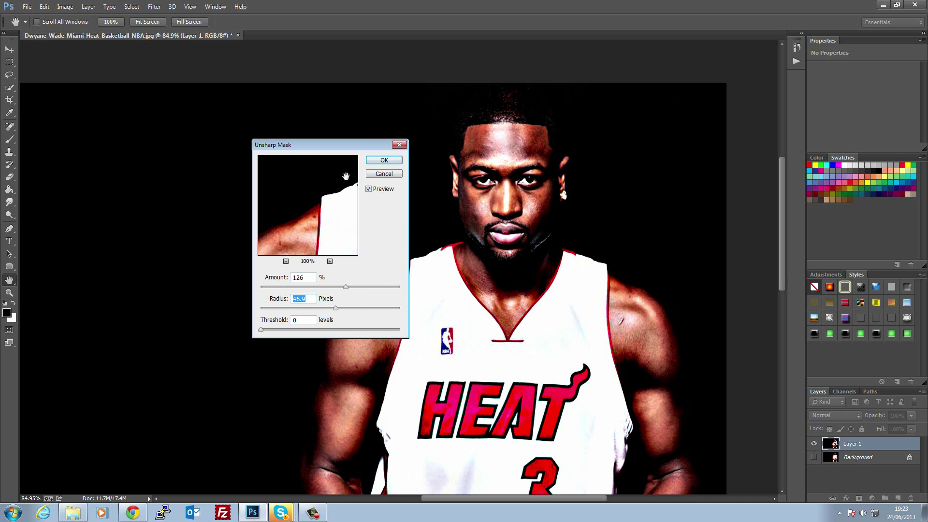
pyautogui.click(383, 160)
pyautogui.press('s')
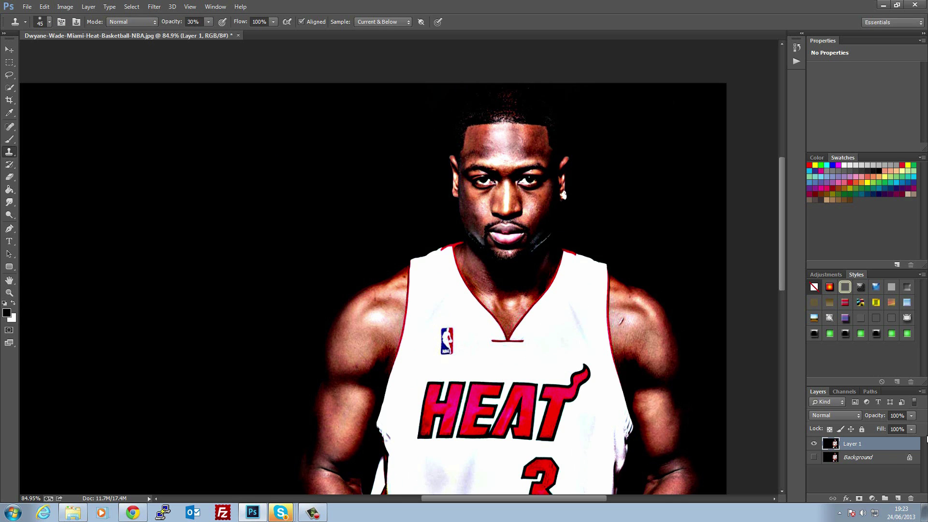
# Step: Smooth the forehead skin on Layer 1 using the Smudge tool at 26% strength
pyautogui.moveTo(778, 192); pyautogui.dragTo(796, 204)
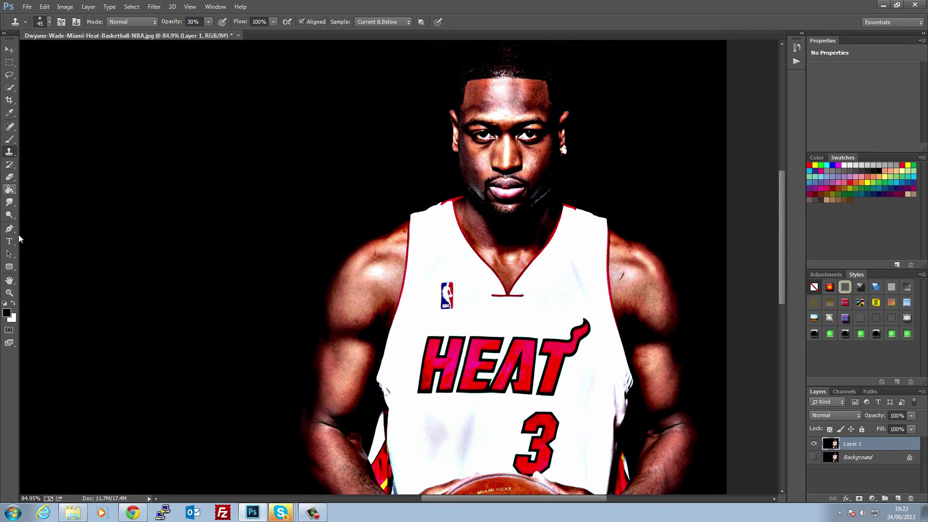
pyautogui.click(8, 207)
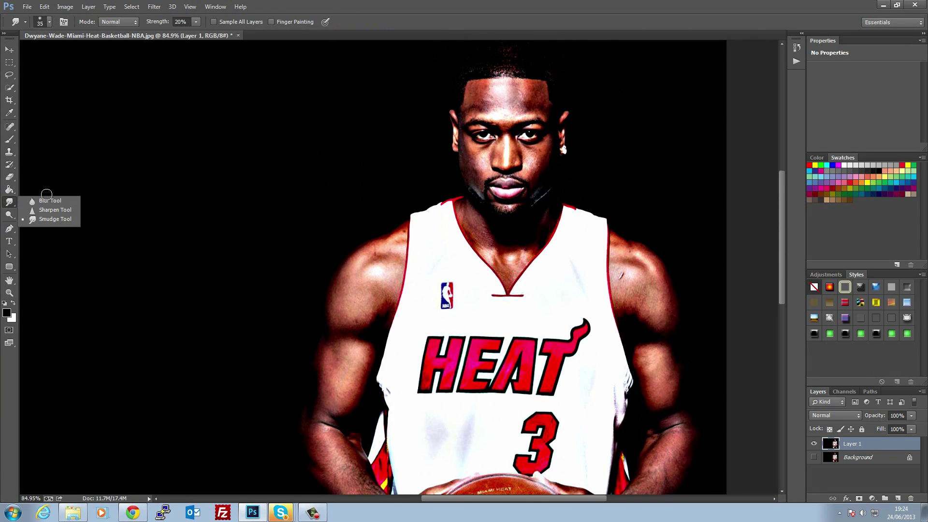
pyautogui.click(49, 220)
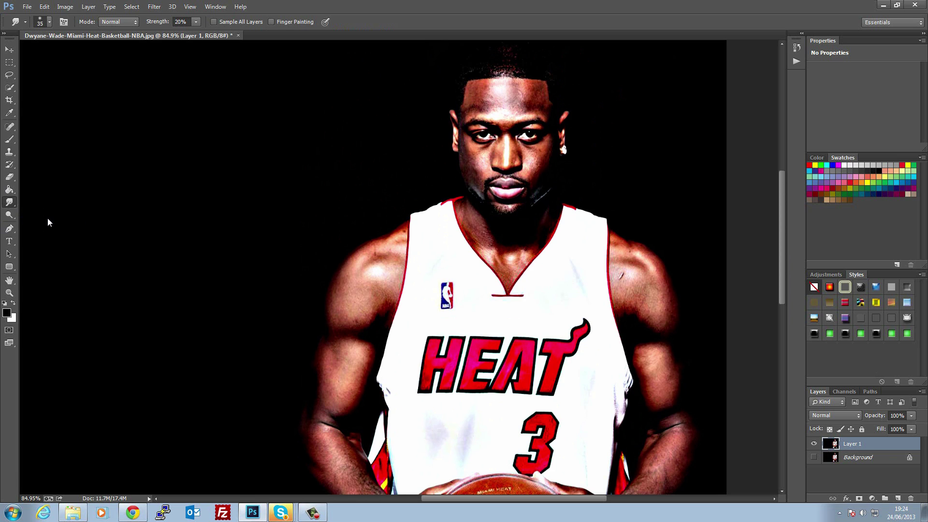
pyautogui.click(197, 22)
pyautogui.click(498, 102)
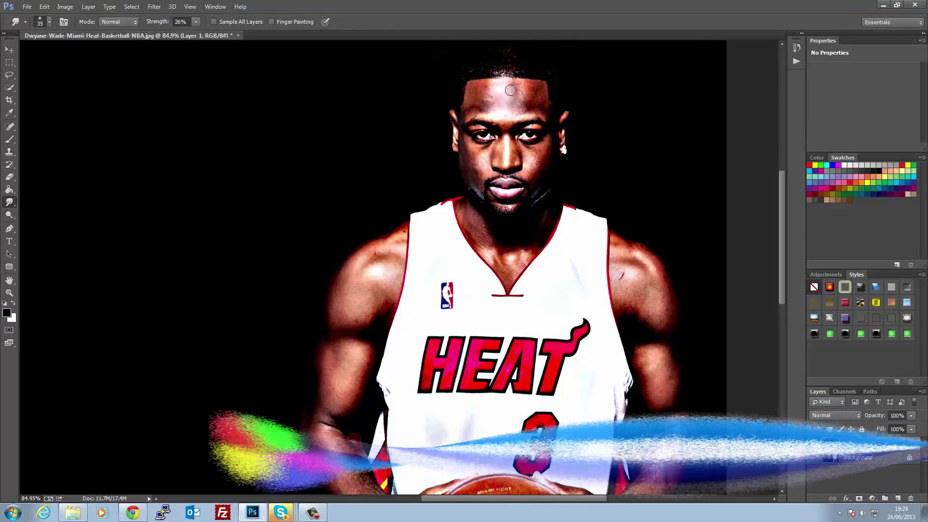
pyautogui.moveTo(520, 97)
pyautogui.mouseDown()
pyautogui.moveTo(499, 100)
pyautogui.moveTo(533, 93)
pyautogui.moveTo(479, 91)
pyautogui.mouseUp()
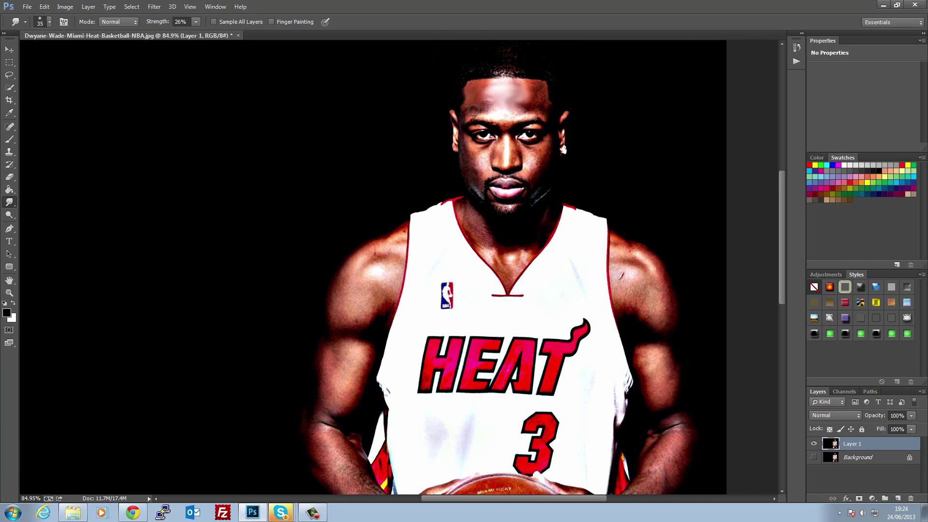
# Step: Smudge the skin from the temple down the cheek and jaw on the side without the earring
pyautogui.moveTo(474, 106)
pyautogui.mouseDown()
pyautogui.moveTo(524, 102)
pyautogui.moveTo(501, 95)
pyautogui.moveTo(486, 97)
pyautogui.moveTo(513, 95)
pyautogui.moveTo(541, 112)
pyautogui.moveTo(528, 98)
pyautogui.moveTo(539, 97)
pyautogui.moveTo(523, 97)
pyautogui.moveTo(534, 87)
pyautogui.moveTo(544, 107)
pyautogui.moveTo(545, 91)
pyautogui.moveTo(546, 107)
pyautogui.moveTo(543, 85)
pyautogui.moveTo(504, 127)
pyautogui.moveTo(506, 112)
pyautogui.moveTo(503, 122)
pyautogui.moveTo(468, 106)
pyautogui.moveTo(510, 116)
pyautogui.moveTo(504, 86)
pyautogui.moveTo(492, 92)
pyautogui.moveTo(501, 129)
pyautogui.moveTo(528, 115)
pyautogui.moveTo(466, 114)
pyautogui.moveTo(512, 114)
pyautogui.moveTo(509, 89)
pyautogui.moveTo(507, 115)
pyautogui.moveTo(502, 87)
pyautogui.moveTo(493, 111)
pyautogui.moveTo(503, 151)
pyautogui.moveTo(504, 111)
pyautogui.moveTo(514, 162)
pyautogui.moveTo(514, 140)
pyautogui.moveTo(509, 163)
pyautogui.moveTo(505, 141)
pyautogui.moveTo(499, 161)
pyautogui.moveTo(501, 140)
pyautogui.moveTo(497, 166)
pyautogui.moveTo(502, 121)
pyautogui.moveTo(503, 141)
pyautogui.moveTo(488, 159)
pyautogui.moveTo(485, 150)
pyautogui.moveTo(476, 159)
pyautogui.moveTo(467, 143)
pyautogui.moveTo(484, 179)
pyautogui.moveTo(466, 143)
pyautogui.mouseUp()
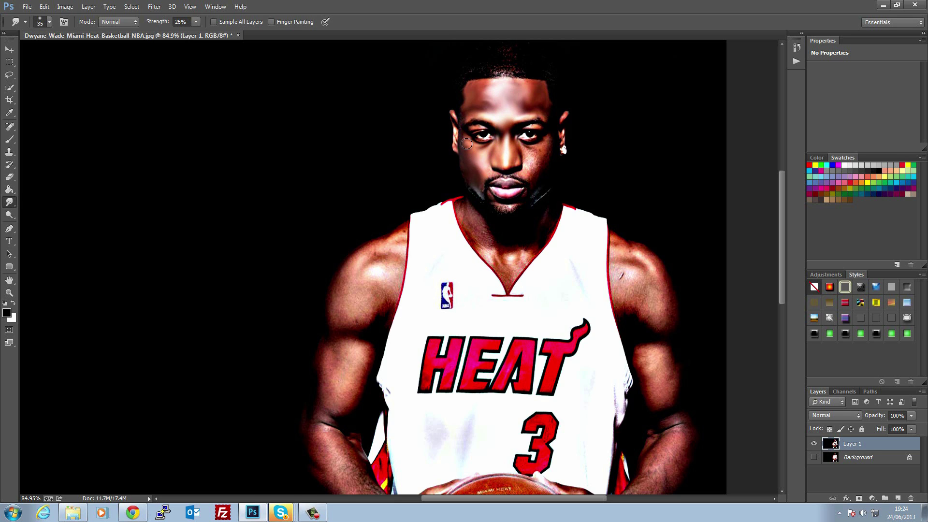
pyautogui.moveTo(477, 187)
pyautogui.mouseDown()
pyautogui.moveTo(470, 162)
pyautogui.moveTo(482, 187)
pyautogui.mouseUp()
pyautogui.moveTo(464, 146); pyautogui.dragTo(476, 180)
# Step: Smudge the cheek on the earring side and the skin around the nose until the texture is smooth
pyautogui.keyDown('alt'); pyautogui.scroll(5, 537, 145); pyautogui.keyUp('alt')
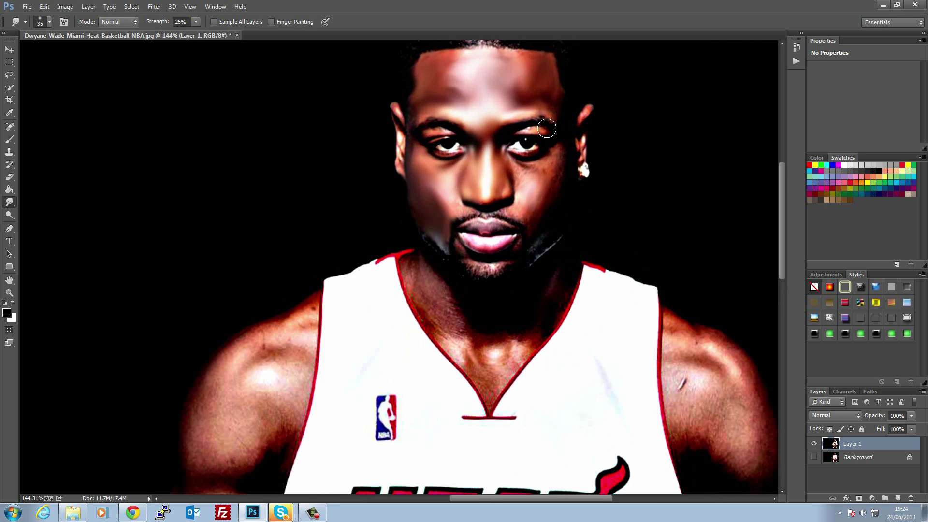
pyautogui.moveTo(545, 139)
pyautogui.mouseDown()
pyautogui.moveTo(539, 187)
pyautogui.moveTo(521, 190)
pyautogui.moveTo(536, 187)
pyautogui.moveTo(536, 195)
pyautogui.moveTo(545, 184)
pyautogui.moveTo(542, 209)
pyautogui.moveTo(561, 183)
pyautogui.moveTo(554, 216)
pyautogui.mouseUp()
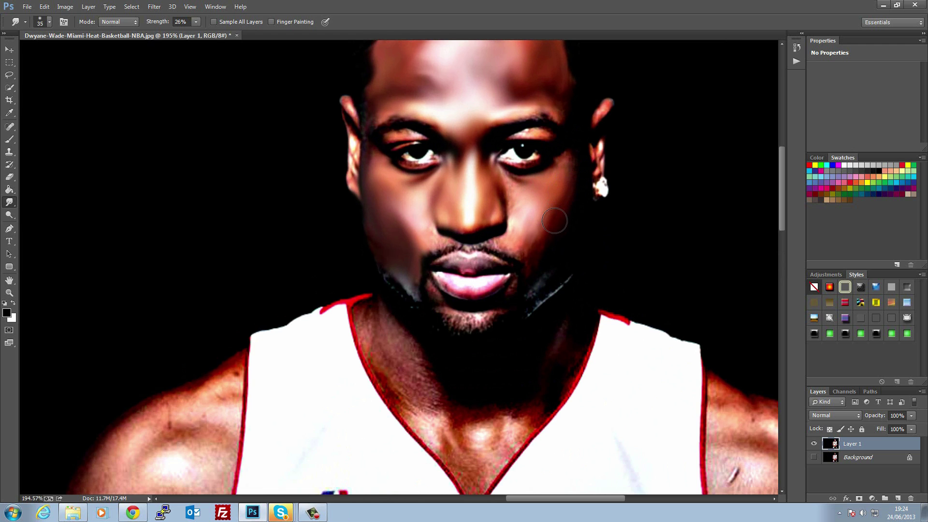
pyautogui.moveTo(554, 221)
pyautogui.mouseDown()
pyautogui.moveTo(551, 194)
pyautogui.moveTo(522, 195)
pyautogui.moveTo(501, 179)
pyautogui.moveTo(508, 196)
pyautogui.moveTo(448, 204)
pyautogui.mouseUp()
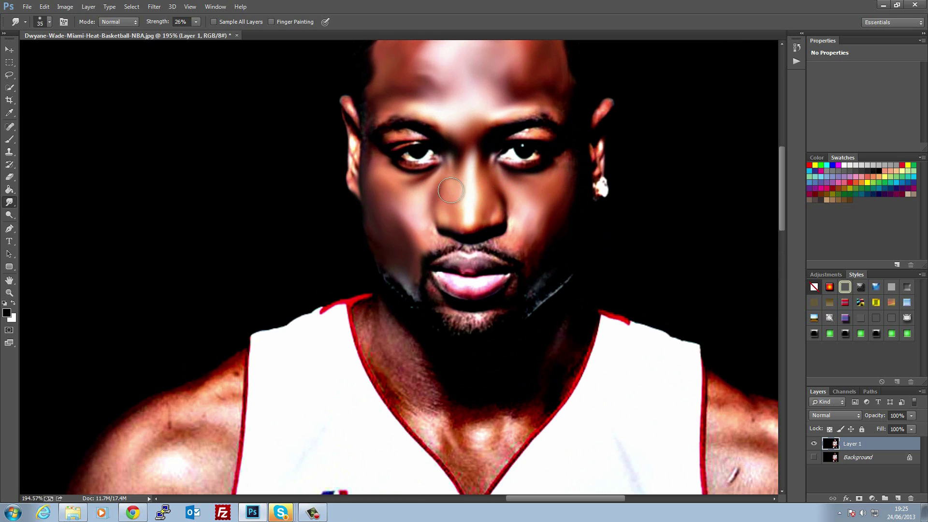
pyautogui.moveTo(527, 243)
pyautogui.mouseDown()
pyautogui.moveTo(520, 225)
pyautogui.moveTo(540, 252)
pyautogui.moveTo(548, 208)
pyautogui.moveTo(536, 227)
pyautogui.moveTo(562, 199)
pyautogui.mouseUp()
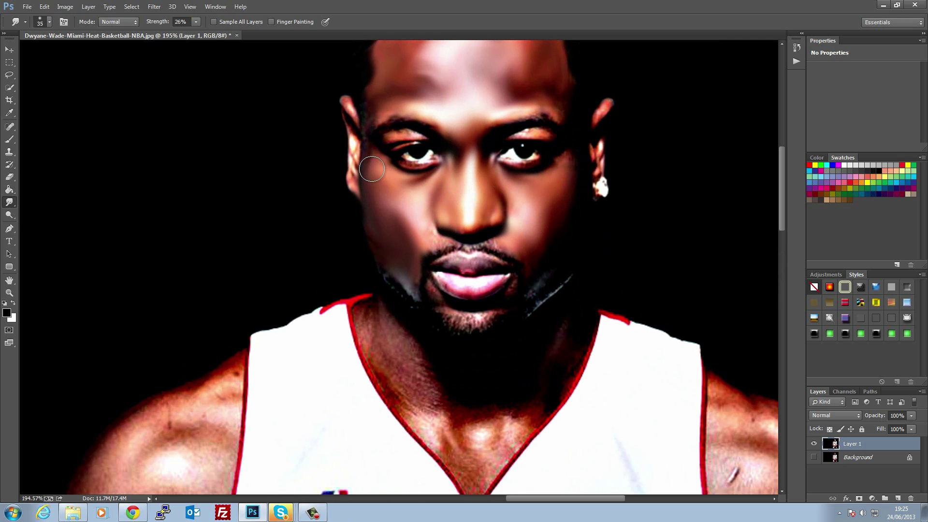
# Step: Smudge both ears, then blend the skin along the cheeks and beside the nose on Layer 1
pyautogui.moveTo(351, 115)
pyautogui.mouseDown()
pyautogui.moveTo(358, 155)
pyautogui.moveTo(352, 112)
pyautogui.mouseUp()
pyautogui.moveTo(363, 164)
pyautogui.mouseDown()
pyautogui.moveTo(360, 191)
pyautogui.moveTo(361, 168)
pyautogui.mouseUp()
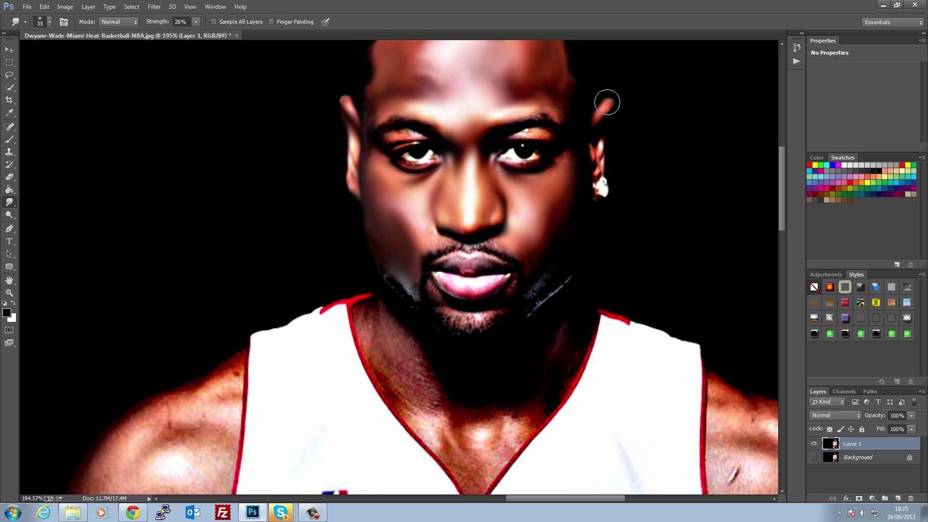
pyautogui.moveTo(604, 162); pyautogui.dragTo(574, 186)
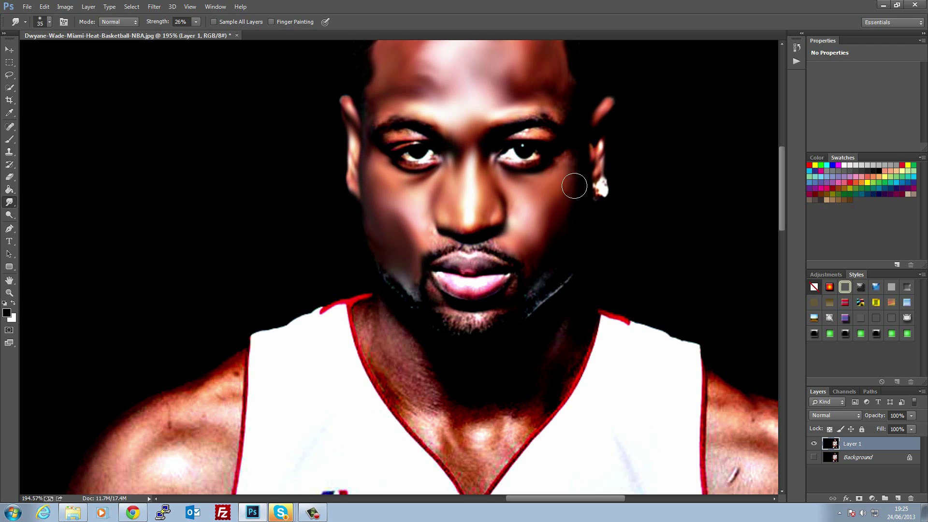
pyautogui.moveTo(537, 228); pyautogui.dragTo(513, 257)
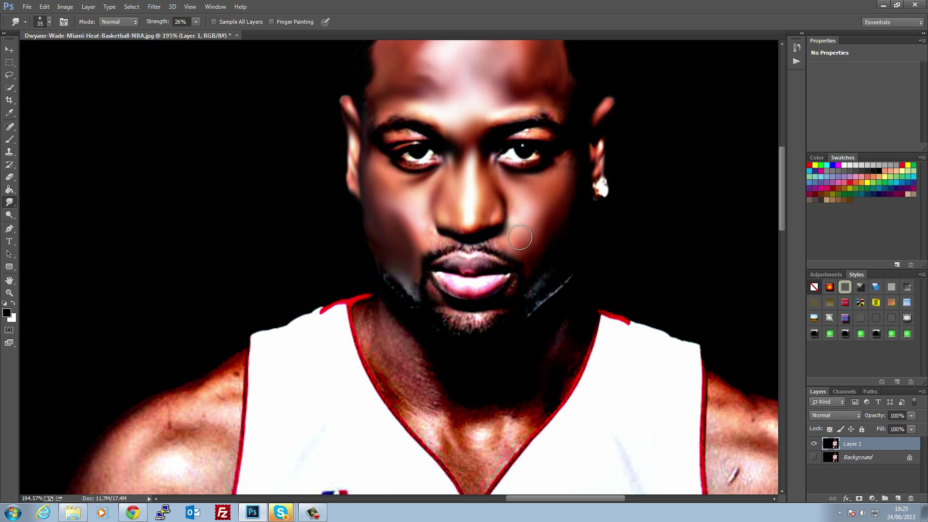
pyautogui.moveTo(421, 238)
pyautogui.mouseDown()
pyautogui.moveTo(403, 195)
pyautogui.moveTo(389, 213)
pyautogui.moveTo(370, 176)
pyautogui.moveTo(394, 257)
pyautogui.mouseUp()
# Step: Smudge the forehead highlight into the darker skin around it and above the eyebrows, and touch up the cheek on the side without the earring
pyautogui.moveTo(447, 87)
pyautogui.mouseDown()
pyautogui.moveTo(411, 68)
pyautogui.moveTo(419, 54)
pyautogui.moveTo(428, 62)
pyautogui.moveTo(403, 52)
pyautogui.moveTo(434, 52)
pyautogui.moveTo(419, 64)
pyautogui.moveTo(452, 63)
pyautogui.moveTo(418, 69)
pyautogui.moveTo(447, 69)
pyautogui.moveTo(475, 148)
pyautogui.moveTo(460, 159)
pyautogui.moveTo(444, 145)
pyautogui.moveTo(486, 137)
pyautogui.moveTo(424, 142)
pyautogui.moveTo(486, 128)
pyautogui.moveTo(461, 127)
pyautogui.moveTo(504, 134)
pyautogui.moveTo(478, 128)
pyautogui.moveTo(509, 130)
pyautogui.moveTo(520, 147)
pyautogui.moveTo(463, 130)
pyautogui.moveTo(481, 143)
pyautogui.moveTo(503, 142)
pyautogui.moveTo(470, 124)
pyautogui.moveTo(486, 149)
pyautogui.moveTo(437, 132)
pyautogui.moveTo(485, 167)
pyautogui.moveTo(419, 149)
pyautogui.moveTo(478, 161)
pyautogui.moveTo(475, 168)
pyautogui.moveTo(427, 157)
pyautogui.moveTo(417, 166)
pyautogui.moveTo(412, 152)
pyautogui.moveTo(457, 168)
pyautogui.moveTo(461, 187)
pyautogui.moveTo(418, 164)
pyautogui.moveTo(459, 178)
pyautogui.moveTo(437, 175)
pyautogui.moveTo(526, 167)
pyautogui.mouseUp()
pyautogui.press('space')
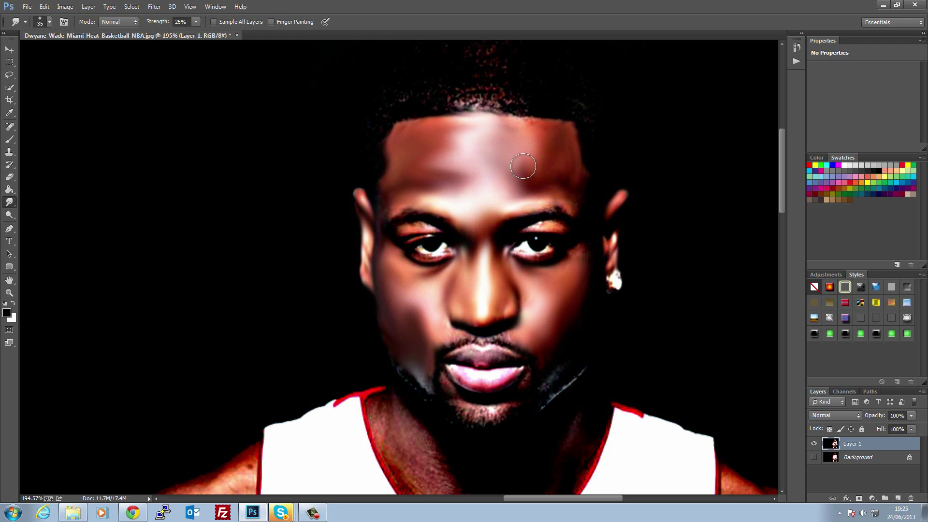
pyautogui.moveTo(478, 134)
pyautogui.mouseDown()
pyautogui.moveTo(505, 130)
pyautogui.moveTo(465, 128)
pyautogui.moveTo(530, 132)
pyautogui.moveTo(448, 138)
pyautogui.moveTo(473, 147)
pyautogui.moveTo(492, 137)
pyautogui.moveTo(464, 166)
pyautogui.moveTo(501, 177)
pyautogui.mouseUp()
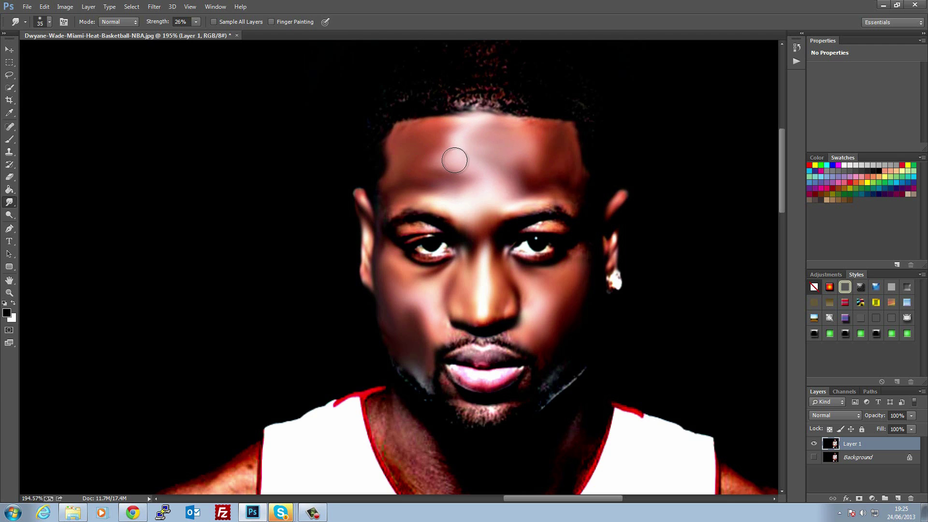
pyautogui.moveTo(433, 162)
pyautogui.mouseDown()
pyautogui.moveTo(521, 161)
pyautogui.moveTo(472, 161)
pyautogui.moveTo(507, 175)
pyautogui.moveTo(515, 167)
pyautogui.moveTo(466, 150)
pyautogui.mouseUp()
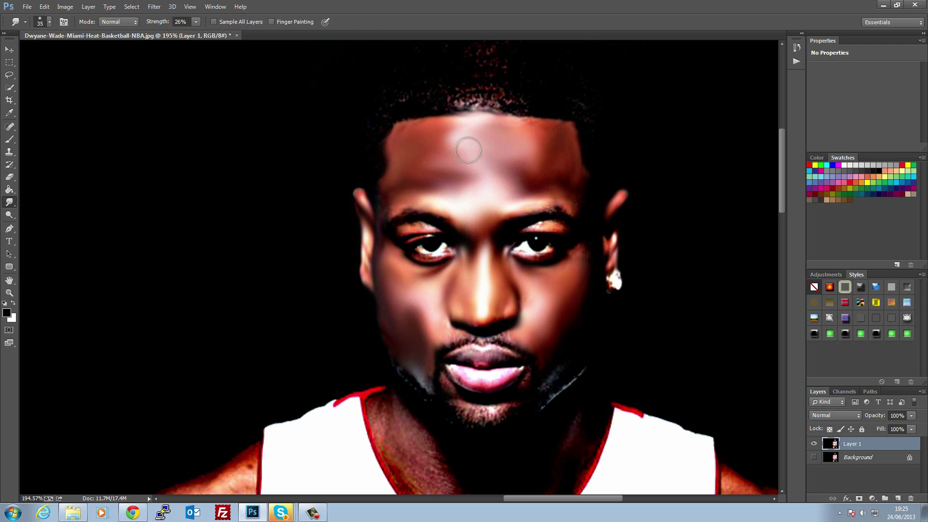
pyautogui.moveTo(465, 139)
pyautogui.mouseDown()
pyautogui.moveTo(502, 136)
pyautogui.moveTo(450, 150)
pyautogui.moveTo(496, 153)
pyautogui.moveTo(478, 141)
pyautogui.moveTo(509, 150)
pyautogui.moveTo(491, 154)
pyautogui.moveTo(435, 142)
pyautogui.moveTo(500, 157)
pyautogui.mouseUp()
pyautogui.moveTo(467, 197)
pyautogui.mouseDown()
pyautogui.moveTo(481, 216)
pyautogui.moveTo(401, 190)
pyautogui.mouseUp()
pyautogui.moveTo(459, 201)
pyautogui.mouseDown()
pyautogui.moveTo(541, 188)
pyautogui.moveTo(494, 210)
pyautogui.moveTo(545, 195)
pyautogui.moveTo(499, 204)
pyautogui.moveTo(483, 181)
pyautogui.moveTo(486, 207)
pyautogui.moveTo(475, 165)
pyautogui.moveTo(493, 201)
pyautogui.moveTo(472, 148)
pyautogui.moveTo(507, 185)
pyautogui.moveTo(507, 206)
pyautogui.moveTo(516, 177)
pyautogui.moveTo(507, 155)
pyautogui.moveTo(526, 193)
pyautogui.mouseUp()
pyautogui.moveTo(518, 160)
pyautogui.mouseDown()
pyautogui.moveTo(484, 169)
pyautogui.moveTo(516, 187)
pyautogui.moveTo(507, 189)
pyautogui.moveTo(520, 178)
pyautogui.moveTo(487, 173)
pyautogui.moveTo(522, 170)
pyautogui.moveTo(519, 184)
pyautogui.moveTo(552, 168)
pyautogui.moveTo(519, 196)
pyautogui.moveTo(539, 181)
pyautogui.moveTo(522, 196)
pyautogui.moveTo(533, 183)
pyautogui.moveTo(500, 189)
pyautogui.moveTo(538, 184)
pyautogui.moveTo(516, 169)
pyautogui.moveTo(540, 162)
pyautogui.moveTo(521, 173)
pyautogui.moveTo(534, 160)
pyautogui.moveTo(526, 194)
pyautogui.moveTo(419, 170)
pyautogui.moveTo(457, 171)
pyautogui.moveTo(463, 149)
pyautogui.moveTo(443, 177)
pyautogui.moveTo(457, 134)
pyautogui.moveTo(445, 132)
pyautogui.moveTo(486, 124)
pyautogui.moveTo(467, 147)
pyautogui.moveTo(472, 123)
pyautogui.moveTo(481, 134)
pyautogui.moveTo(499, 123)
pyautogui.moveTo(518, 142)
pyautogui.mouseUp()
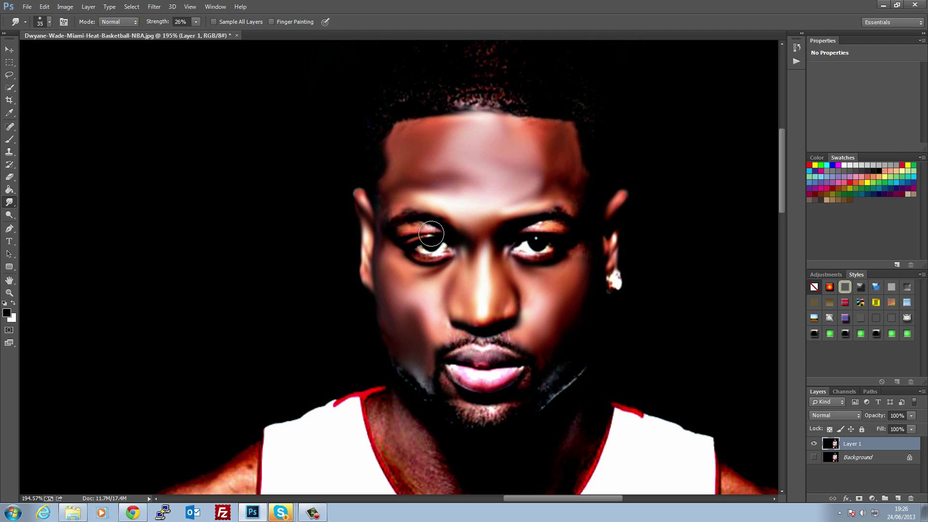
pyautogui.moveTo(424, 300)
pyautogui.mouseDown()
pyautogui.moveTo(417, 330)
pyautogui.moveTo(390, 276)
pyautogui.mouseUp()
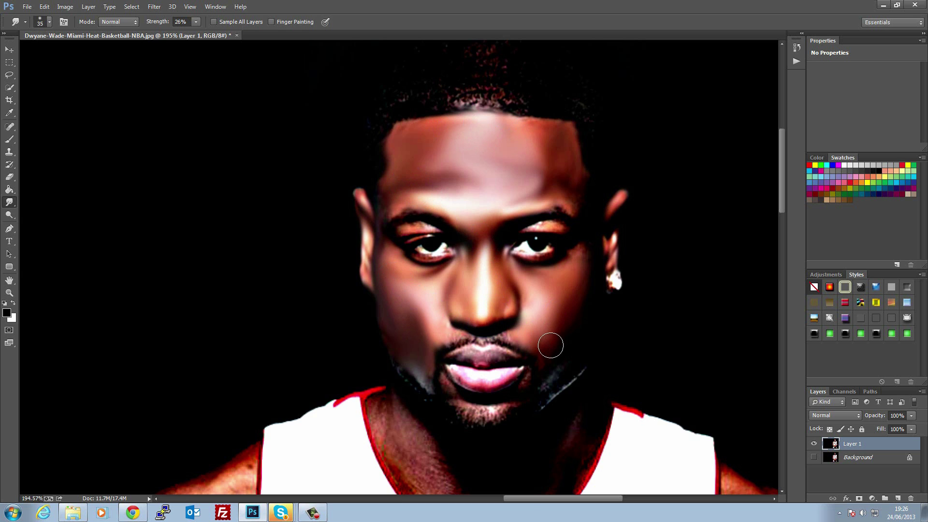
# Step: Smudge the skin of the neck and upper chest inside the jersey's V-neck until its texture is smooth
pyautogui.press('space')
pyautogui.moveTo(471, 440)
pyautogui.mouseDown()
pyautogui.moveTo(459, 334)
pyautogui.moveTo(443, 281)
pyautogui.moveTo(437, 331)
pyautogui.moveTo(433, 292)
pyautogui.mouseUp()
pyautogui.moveTo(392, 324)
pyautogui.mouseDown()
pyautogui.moveTo(427, 383)
pyautogui.moveTo(386, 303)
pyautogui.moveTo(403, 370)
pyautogui.moveTo(369, 256)
pyautogui.moveTo(369, 274)
pyautogui.moveTo(389, 273)
pyautogui.moveTo(440, 373)
pyautogui.moveTo(421, 302)
pyautogui.moveTo(451, 379)
pyautogui.moveTo(468, 343)
pyautogui.moveTo(475, 405)
pyautogui.moveTo(523, 332)
pyautogui.moveTo(501, 399)
pyautogui.moveTo(539, 344)
pyautogui.mouseUp()
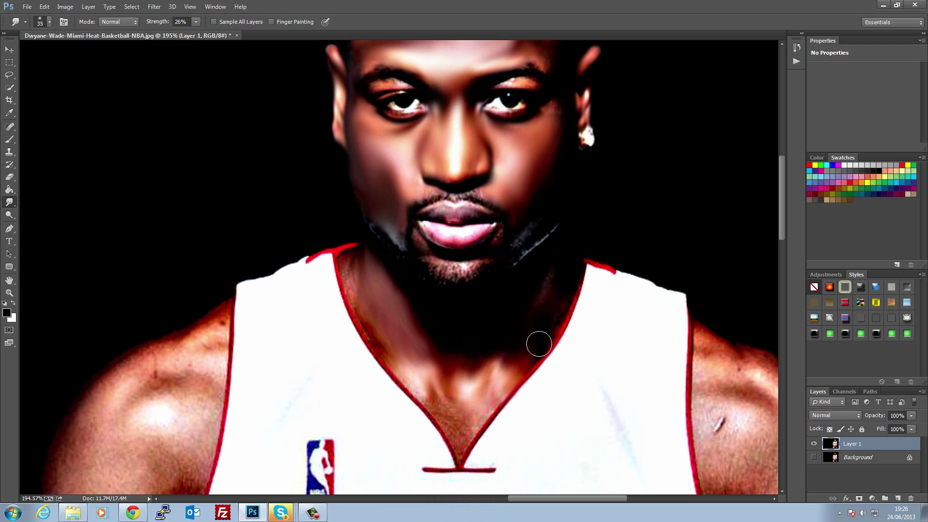
pyautogui.moveTo(573, 288)
pyautogui.mouseDown()
pyautogui.moveTo(546, 346)
pyautogui.moveTo(485, 404)
pyautogui.moveTo(510, 347)
pyautogui.moveTo(463, 435)
pyautogui.moveTo(461, 386)
pyautogui.moveTo(462, 452)
pyautogui.moveTo(440, 382)
pyautogui.moveTo(453, 441)
pyautogui.moveTo(390, 349)
pyautogui.moveTo(409, 394)
pyautogui.moveTo(359, 291)
pyautogui.moveTo(380, 354)
pyautogui.moveTo(347, 263)
pyautogui.moveTo(408, 363)
pyautogui.moveTo(449, 406)
pyautogui.moveTo(521, 323)
pyautogui.moveTo(521, 336)
pyautogui.moveTo(549, 285)
pyautogui.mouseUp()
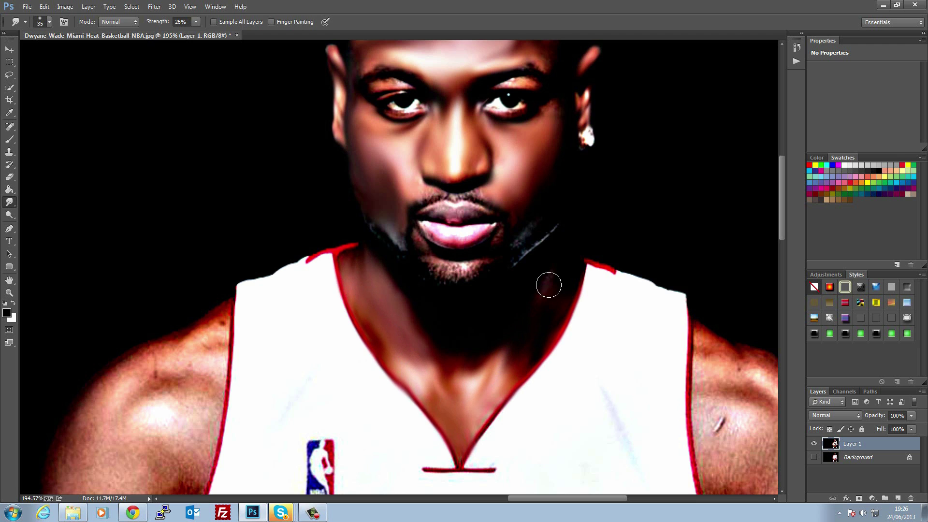
pyautogui.moveTo(545, 333)
pyautogui.mouseDown()
pyautogui.moveTo(425, 370)
pyautogui.moveTo(374, 291)
pyautogui.mouseUp()
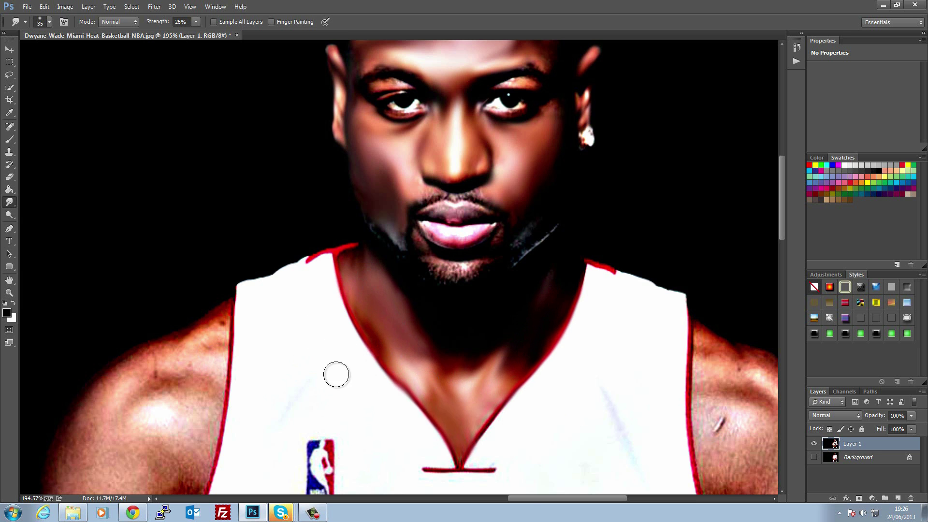
# Step: Smudge the shoulder on the side without the earring, blending its highlights down to the dark crease in the arm
pyautogui.press('space')
pyautogui.moveTo(265, 365); pyautogui.dragTo(481, 145)
pyautogui.moveTo(457, 94)
pyautogui.mouseDown()
pyautogui.moveTo(423, 142)
pyautogui.moveTo(440, 100)
pyautogui.moveTo(405, 143)
pyautogui.moveTo(445, 91)
pyautogui.moveTo(404, 142)
pyautogui.moveTo(436, 106)
pyautogui.moveTo(376, 139)
pyautogui.moveTo(422, 105)
pyautogui.moveTo(369, 133)
pyautogui.moveTo(403, 129)
pyautogui.moveTo(346, 151)
pyautogui.moveTo(352, 168)
pyautogui.moveTo(355, 144)
pyautogui.moveTo(320, 186)
pyautogui.moveTo(373, 132)
pyautogui.moveTo(327, 162)
pyautogui.moveTo(376, 115)
pyautogui.moveTo(321, 156)
pyautogui.moveTo(341, 132)
pyautogui.moveTo(352, 133)
pyautogui.moveTo(298, 202)
pyautogui.moveTo(341, 153)
pyautogui.moveTo(313, 207)
pyautogui.mouseUp()
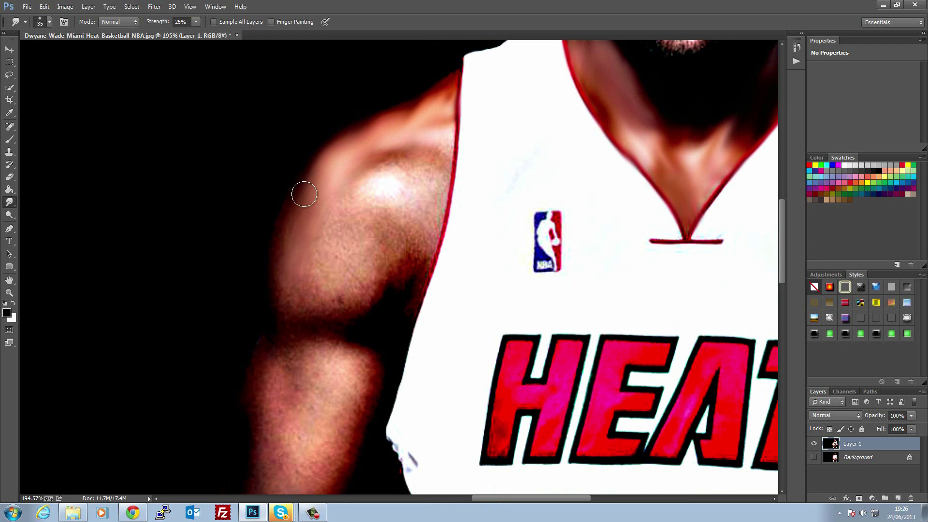
pyautogui.moveTo(278, 278)
pyautogui.mouseDown()
pyautogui.moveTo(286, 308)
pyautogui.moveTo(323, 256)
pyautogui.moveTo(309, 311)
pyautogui.moveTo(343, 233)
pyautogui.moveTo(314, 310)
pyautogui.moveTo(335, 225)
pyautogui.moveTo(323, 291)
pyautogui.moveTo(367, 175)
pyautogui.moveTo(314, 284)
pyautogui.moveTo(355, 162)
pyautogui.moveTo(306, 274)
pyautogui.moveTo(303, 301)
pyautogui.moveTo(327, 234)
pyautogui.moveTo(303, 309)
pyautogui.moveTo(394, 147)
pyautogui.moveTo(342, 282)
pyautogui.moveTo(381, 182)
pyautogui.moveTo(343, 284)
pyautogui.moveTo(394, 180)
pyautogui.moveTo(380, 272)
pyautogui.moveTo(417, 181)
pyautogui.moveTo(406, 238)
pyautogui.moveTo(430, 164)
pyautogui.moveTo(424, 258)
pyautogui.moveTo(439, 157)
pyautogui.moveTo(397, 145)
pyautogui.moveTo(415, 196)
pyautogui.moveTo(376, 150)
pyautogui.moveTo(415, 184)
pyautogui.moveTo(406, 222)
pyautogui.moveTo(375, 207)
pyautogui.moveTo(408, 176)
pyautogui.moveTo(376, 264)
pyautogui.mouseUp()
pyautogui.moveTo(424, 241)
pyautogui.mouseDown()
pyautogui.moveTo(402, 282)
pyautogui.moveTo(383, 276)
pyautogui.moveTo(410, 271)
pyautogui.moveTo(410, 262)
pyautogui.moveTo(394, 266)
pyautogui.moveTo(426, 243)
pyautogui.moveTo(409, 337)
pyautogui.moveTo(423, 231)
pyautogui.moveTo(386, 261)
pyautogui.moveTo(366, 303)
pyautogui.moveTo(388, 246)
pyautogui.moveTo(378, 279)
pyautogui.moveTo(354, 300)
pyautogui.moveTo(410, 175)
pyautogui.moveTo(393, 251)
pyautogui.moveTo(351, 273)
pyautogui.moveTo(341, 324)
pyautogui.moveTo(311, 266)
pyautogui.mouseUp()
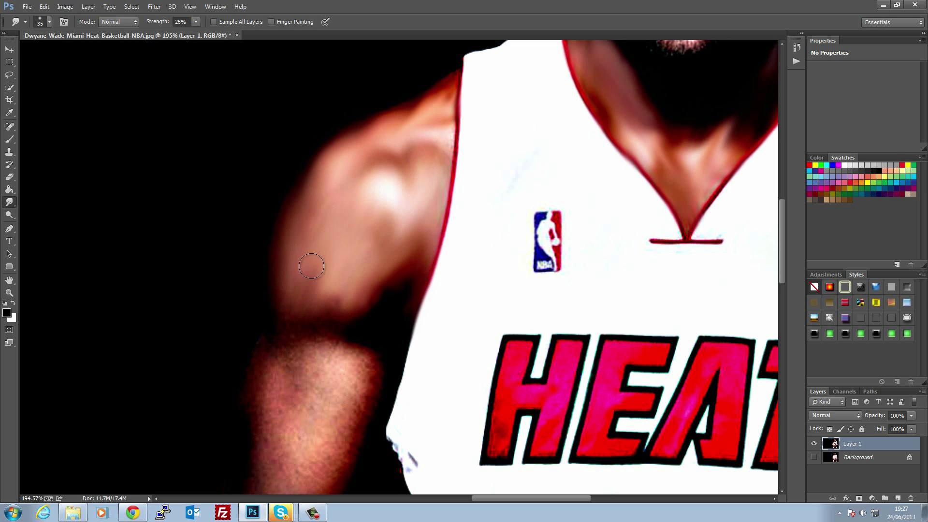
pyautogui.moveTo(326, 306)
pyautogui.mouseDown()
pyautogui.moveTo(343, 295)
pyautogui.moveTo(336, 314)
pyautogui.moveTo(325, 303)
pyautogui.moveTo(308, 329)
pyautogui.moveTo(308, 291)
pyautogui.moveTo(298, 324)
pyautogui.moveTo(301, 292)
pyautogui.moveTo(297, 316)
pyautogui.moveTo(336, 311)
pyautogui.moveTo(337, 326)
pyautogui.moveTo(349, 290)
pyautogui.moveTo(344, 311)
pyautogui.moveTo(327, 278)
pyautogui.moveTo(315, 304)
pyautogui.moveTo(319, 263)
pyautogui.mouseUp()
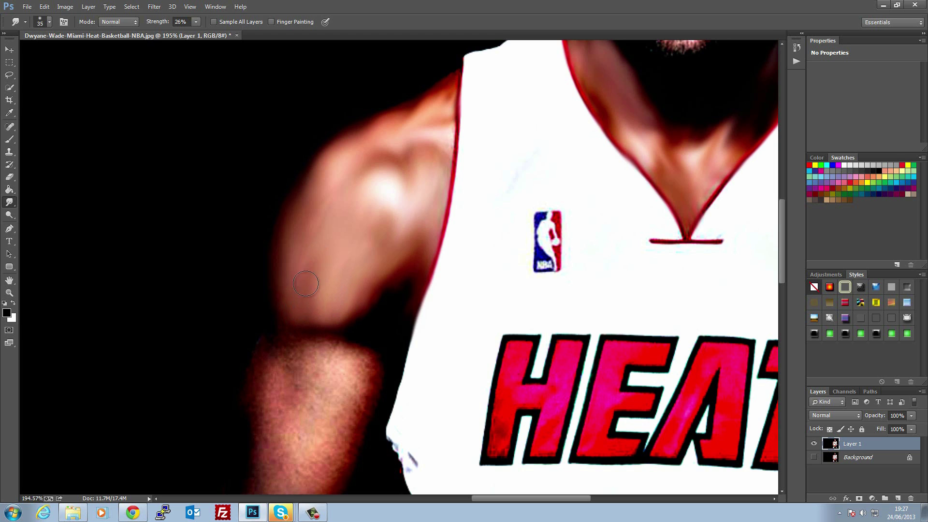
pyautogui.moveTo(301, 211); pyautogui.dragTo(326, 173)
pyautogui.moveTo(329, 248)
pyautogui.mouseDown()
pyautogui.moveTo(335, 278)
pyautogui.moveTo(360, 249)
pyautogui.moveTo(341, 288)
pyautogui.mouseUp()
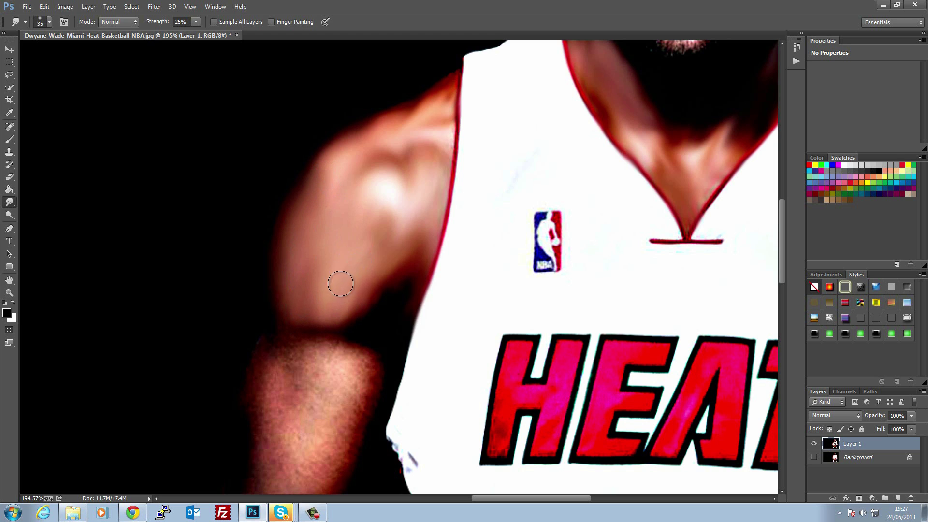
# Step: Smudge the part of the same arm between the dark crease and the elbow
pyautogui.moveTo(297, 369)
pyautogui.mouseDown()
pyautogui.moveTo(324, 222)
pyautogui.moveTo(291, 290)
pyautogui.moveTo(282, 243)
pyautogui.mouseUp()
pyautogui.moveTo(299, 337)
pyautogui.mouseDown()
pyautogui.moveTo(347, 287)
pyautogui.moveTo(330, 318)
pyautogui.moveTo(333, 345)
pyautogui.moveTo(379, 279)
pyautogui.mouseUp()
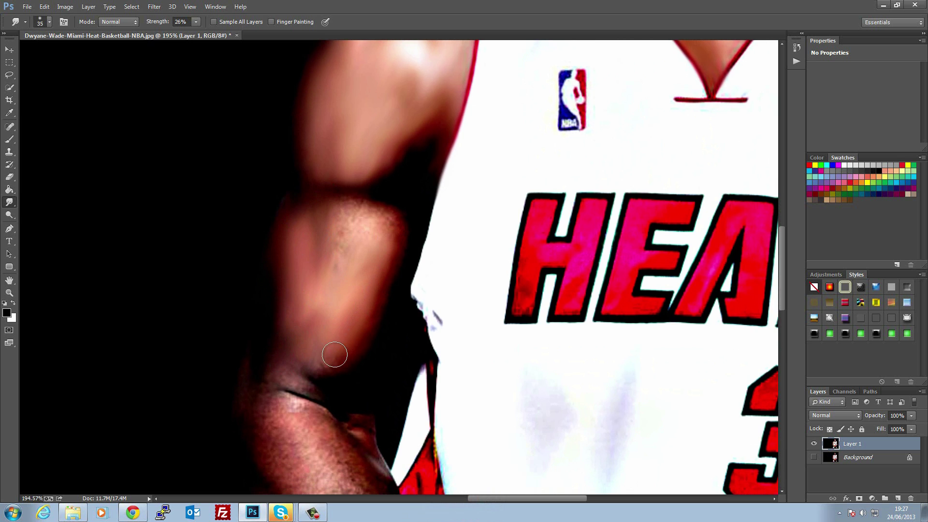
pyautogui.moveTo(390, 242)
pyautogui.mouseDown()
pyautogui.moveTo(382, 256)
pyautogui.moveTo(337, 201)
pyautogui.moveTo(375, 244)
pyautogui.moveTo(389, 205)
pyautogui.moveTo(363, 221)
pyautogui.moveTo(296, 206)
pyautogui.mouseUp()
# Step: Smudge the elbow crease and forearm on the side without the earring down to the wrist
pyautogui.press('space')
pyautogui.moveTo(282, 450); pyautogui.dragTo(269, 294)
pyautogui.moveTo(333, 393)
pyautogui.mouseDown()
pyautogui.moveTo(277, 283)
pyautogui.moveTo(309, 372)
pyautogui.moveTo(293, 314)
pyautogui.moveTo(305, 364)
pyautogui.moveTo(327, 329)
pyautogui.moveTo(322, 289)
pyautogui.moveTo(366, 385)
pyautogui.moveTo(341, 332)
pyautogui.moveTo(335, 275)
pyautogui.moveTo(391, 446)
pyautogui.moveTo(373, 420)
pyautogui.moveTo(365, 474)
pyautogui.moveTo(308, 366)
pyautogui.moveTo(311, 400)
pyautogui.moveTo(270, 384)
pyautogui.moveTo(253, 271)
pyautogui.moveTo(237, 251)
pyautogui.mouseUp()
pyautogui.moveTo(285, 382)
pyautogui.mouseDown()
pyautogui.moveTo(315, 329)
pyautogui.moveTo(408, 459)
pyautogui.moveTo(382, 398)
pyautogui.moveTo(349, 271)
pyautogui.moveTo(327, 263)
pyautogui.moveTo(292, 199)
pyautogui.moveTo(275, 221)
pyautogui.moveTo(277, 280)
pyautogui.moveTo(300, 214)
pyautogui.moveTo(268, 207)
pyautogui.mouseUp()
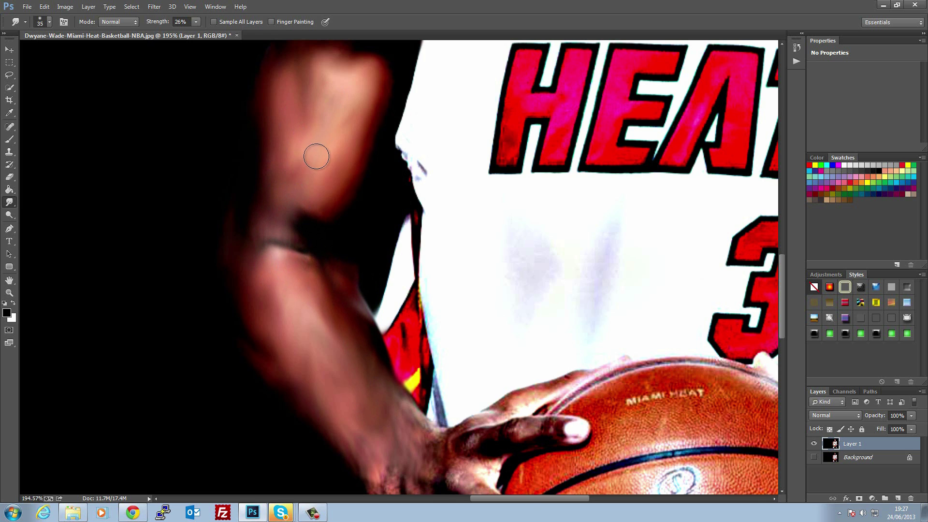
pyautogui.press('space')
pyautogui.moveTo(296, 175); pyautogui.dragTo(309, 275)
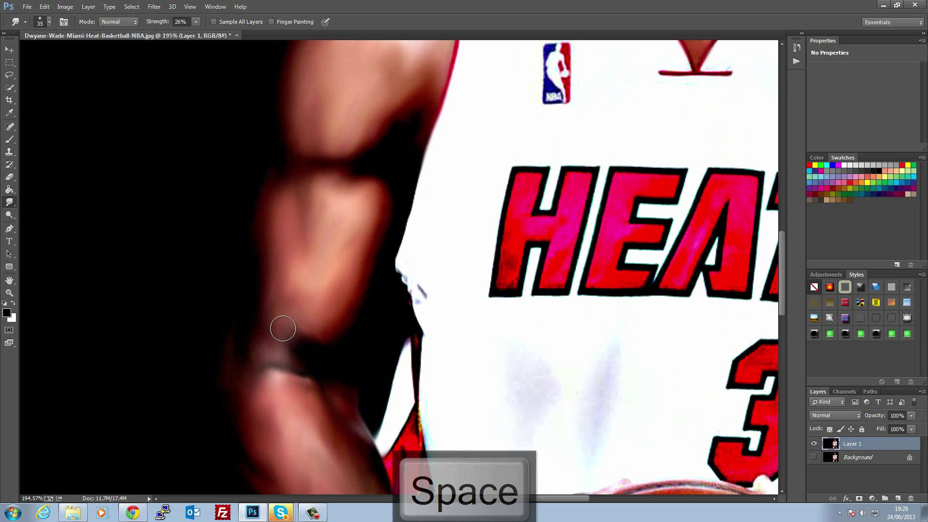
# Step: Smudge the wrist, back of the hand and fingers holding the ball on the side without the earring
pyautogui.press('space')
pyautogui.moveTo(281, 338); pyautogui.dragTo(339, 160)
pyautogui.moveTo(407, 265)
pyautogui.mouseDown()
pyautogui.moveTo(505, 350)
pyautogui.moveTo(477, 323)
pyautogui.mouseUp()
pyautogui.moveTo(499, 239)
pyautogui.mouseDown()
pyautogui.moveTo(529, 244)
pyautogui.moveTo(466, 254)
pyautogui.moveTo(458, 241)
pyautogui.moveTo(515, 220)
pyautogui.moveTo(555, 187)
pyautogui.moveTo(513, 216)
pyautogui.mouseUp()
pyautogui.moveTo(465, 250)
pyautogui.mouseDown()
pyautogui.moveTo(489, 366)
pyautogui.moveTo(423, 303)
pyautogui.moveTo(420, 332)
pyautogui.moveTo(362, 281)
pyautogui.moveTo(406, 352)
pyautogui.moveTo(340, 251)
pyautogui.mouseUp()
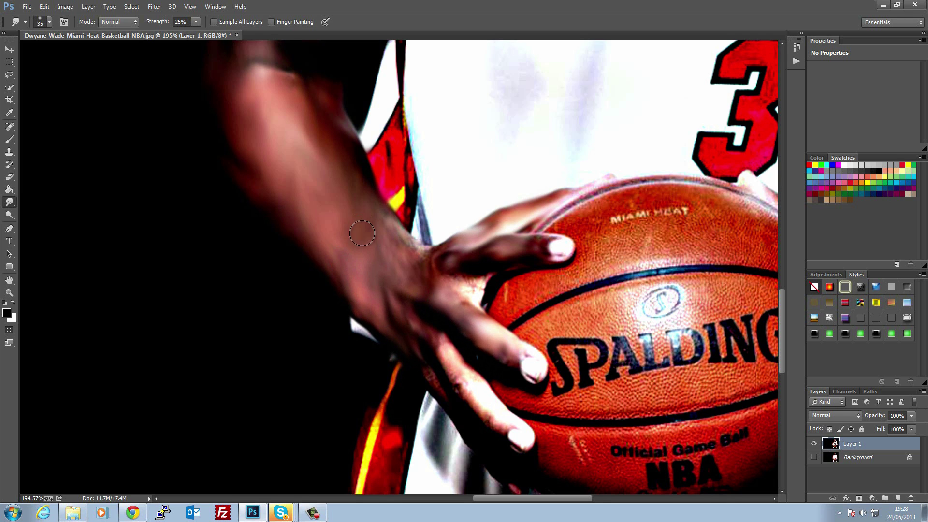
pyautogui.moveTo(413, 315); pyautogui.dragTo(415, 284)
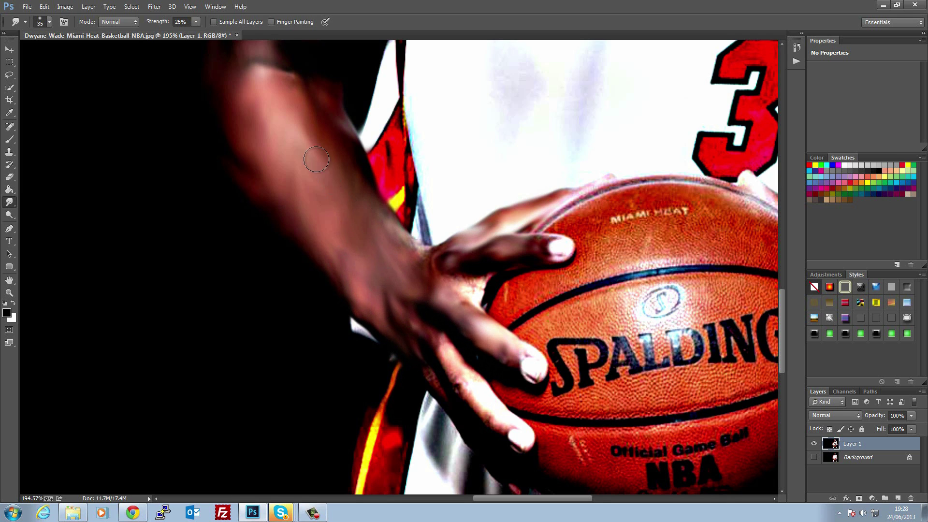
# Step: Smudge the hand, wrist and forearm on the earring side, keeping the strokes off the basketball
pyautogui.press('space')
pyautogui.moveTo(319, 193); pyautogui.dragTo(145, 193)
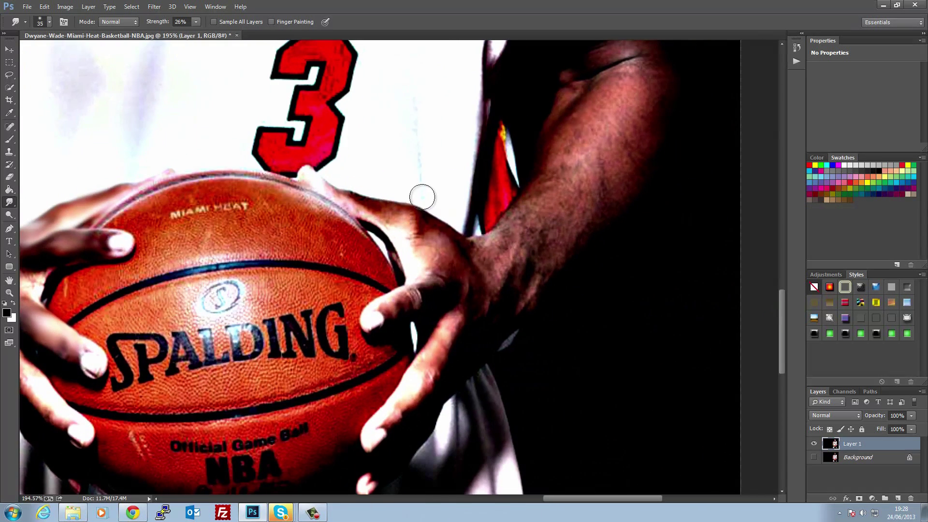
pyautogui.moveTo(374, 189)
pyautogui.mouseDown()
pyautogui.moveTo(433, 232)
pyautogui.moveTo(357, 207)
pyautogui.moveTo(427, 228)
pyautogui.moveTo(445, 259)
pyautogui.moveTo(450, 306)
pyautogui.moveTo(460, 272)
pyautogui.moveTo(460, 302)
pyautogui.moveTo(385, 325)
pyautogui.moveTo(450, 275)
pyautogui.moveTo(410, 311)
pyautogui.mouseUp()
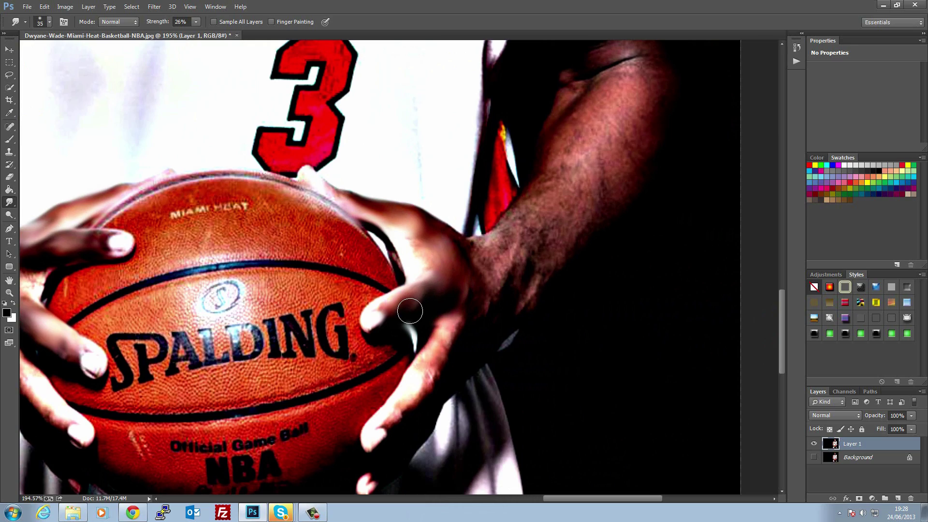
pyautogui.moveTo(463, 331)
pyautogui.mouseDown()
pyautogui.moveTo(405, 407)
pyautogui.moveTo(493, 271)
pyautogui.moveTo(476, 311)
pyautogui.moveTo(518, 269)
pyautogui.moveTo(501, 322)
pyautogui.moveTo(540, 288)
pyautogui.moveTo(604, 184)
pyautogui.moveTo(597, 219)
pyautogui.moveTo(614, 207)
pyautogui.moveTo(635, 151)
pyautogui.moveTo(593, 222)
pyautogui.moveTo(642, 110)
pyautogui.moveTo(569, 218)
pyautogui.moveTo(566, 200)
pyautogui.moveTo(532, 217)
pyautogui.moveTo(534, 201)
pyautogui.moveTo(507, 247)
pyautogui.moveTo(483, 267)
pyautogui.moveTo(506, 231)
pyautogui.moveTo(475, 256)
pyautogui.moveTo(505, 237)
pyautogui.moveTo(599, 124)
pyautogui.moveTo(566, 176)
pyautogui.moveTo(571, 116)
pyautogui.moveTo(542, 168)
pyautogui.moveTo(574, 109)
pyautogui.moveTo(565, 164)
pyautogui.moveTo(615, 95)
pyautogui.moveTo(580, 173)
pyautogui.moveTo(622, 84)
pyautogui.moveTo(616, 145)
pyautogui.moveTo(638, 87)
pyautogui.moveTo(600, 185)
pyautogui.moveTo(516, 281)
pyautogui.moveTo(486, 334)
pyautogui.moveTo(517, 347)
pyautogui.mouseUp()
# Step: Smudge the elbow crease on the earring side and the arm directly above it
pyautogui.press('space')
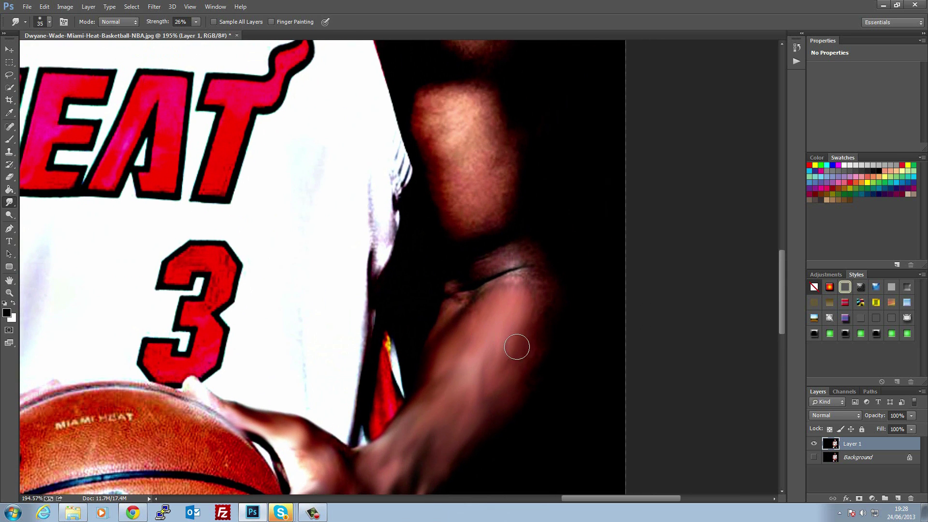
pyautogui.moveTo(530, 263)
pyautogui.mouseDown()
pyautogui.moveTo(509, 310)
pyautogui.moveTo(513, 248)
pyautogui.moveTo(488, 292)
pyautogui.moveTo(491, 273)
pyautogui.moveTo(513, 275)
pyautogui.moveTo(475, 274)
pyautogui.moveTo(448, 287)
pyautogui.mouseUp()
pyautogui.moveTo(518, 279)
pyautogui.mouseDown()
pyautogui.moveTo(532, 247)
pyautogui.moveTo(533, 264)
pyautogui.mouseUp()
pyautogui.moveTo(467, 217)
pyautogui.mouseDown()
pyautogui.moveTo(466, 80)
pyautogui.moveTo(451, 186)
pyautogui.moveTo(438, 94)
pyautogui.moveTo(425, 189)
pyautogui.moveTo(447, 184)
pyautogui.moveTo(459, 113)
pyautogui.moveTo(460, 202)
pyautogui.moveTo(443, 78)
pyautogui.moveTo(435, 178)
pyautogui.moveTo(459, 114)
pyautogui.moveTo(452, 199)
pyautogui.moveTo(463, 77)
pyautogui.moveTo(489, 203)
pyautogui.moveTo(479, 92)
pyautogui.moveTo(472, 125)
pyautogui.moveTo(496, 186)
pyautogui.moveTo(470, 63)
pyautogui.moveTo(507, 206)
pyautogui.moveTo(509, 134)
pyautogui.moveTo(509, 194)
pyautogui.mouseUp()
pyautogui.moveTo(498, 155)
pyautogui.mouseDown()
pyautogui.moveTo(442, 50)
pyautogui.moveTo(455, 111)
pyautogui.moveTo(449, 323)
pyautogui.mouseUp()
# Step: Smudge the shoulder on the earring side up to the jersey's armhole, undoing the stroke that smears the red trim
pyautogui.press('space')
pyautogui.moveTo(442, 271)
pyautogui.mouseDown()
pyautogui.moveTo(436, 194)
pyautogui.moveTo(422, 252)
pyautogui.moveTo(458, 217)
pyautogui.moveTo(478, 252)
pyautogui.moveTo(444, 212)
pyautogui.moveTo(442, 250)
pyautogui.moveTo(450, 264)
pyautogui.moveTo(469, 248)
pyautogui.moveTo(483, 281)
pyautogui.moveTo(480, 195)
pyautogui.moveTo(478, 252)
pyautogui.moveTo(459, 191)
pyautogui.moveTo(499, 258)
pyautogui.moveTo(490, 181)
pyautogui.moveTo(471, 167)
pyautogui.moveTo(494, 230)
pyautogui.moveTo(467, 124)
pyautogui.moveTo(501, 233)
pyautogui.moveTo(453, 114)
pyautogui.moveTo(431, 107)
pyautogui.moveTo(476, 173)
pyautogui.moveTo(420, 95)
pyautogui.moveTo(408, 93)
pyautogui.moveTo(395, 157)
pyautogui.moveTo(370, 79)
pyautogui.moveTo(361, 113)
pyautogui.moveTo(358, 56)
pyautogui.moveTo(438, 101)
pyautogui.moveTo(391, 64)
pyautogui.moveTo(371, 69)
pyautogui.moveTo(400, 207)
pyautogui.moveTo(349, 147)
pyautogui.moveTo(355, 198)
pyautogui.moveTo(380, 227)
pyautogui.moveTo(373, 123)
pyautogui.moveTo(358, 99)
pyautogui.mouseUp()
pyautogui.moveTo(316, 132)
pyautogui.mouseDown()
pyautogui.moveTo(340, 193)
pyautogui.moveTo(333, 141)
pyautogui.moveTo(340, 159)
pyautogui.moveTo(346, 197)
pyautogui.moveTo(366, 186)
pyautogui.moveTo(368, 114)
pyautogui.moveTo(366, 172)
pyautogui.moveTo(378, 203)
pyautogui.moveTo(393, 220)
pyautogui.moveTo(394, 204)
pyautogui.moveTo(423, 236)
pyautogui.moveTo(331, 211)
pyautogui.moveTo(357, 219)
pyautogui.mouseUp()
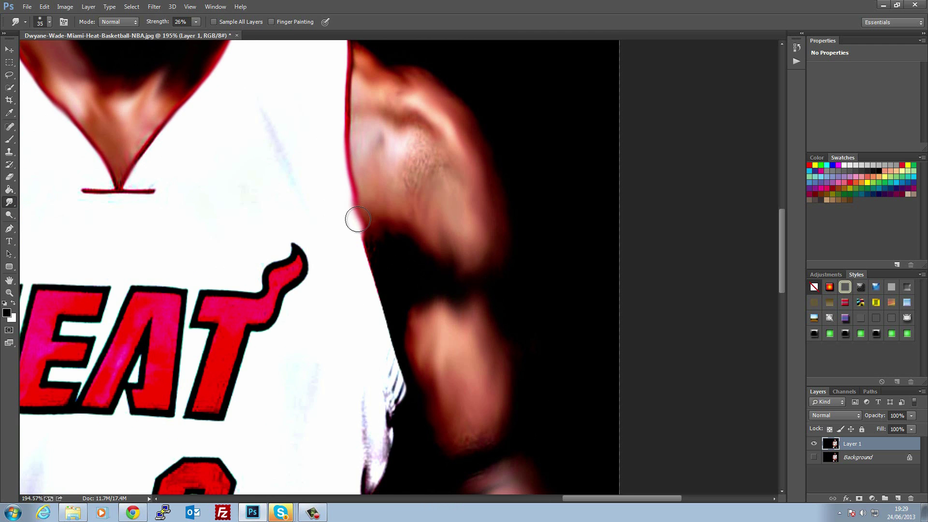
pyautogui.hotkey('ctrl', 'z')
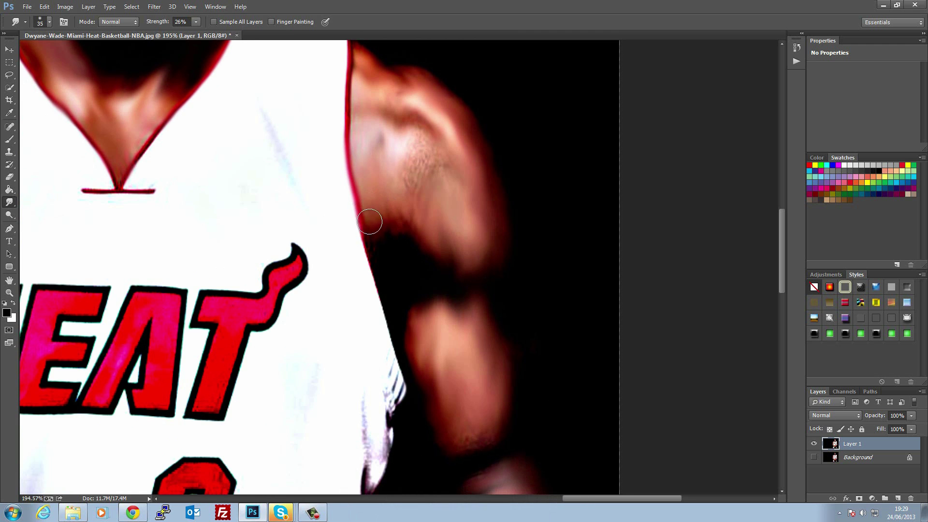
pyautogui.moveTo(372, 223)
pyautogui.mouseDown()
pyautogui.moveTo(382, 163)
pyautogui.moveTo(401, 217)
pyautogui.moveTo(416, 213)
pyautogui.moveTo(417, 186)
pyautogui.moveTo(435, 186)
pyautogui.moveTo(408, 138)
pyautogui.moveTo(431, 168)
pyautogui.moveTo(426, 196)
pyautogui.moveTo(413, 156)
pyautogui.moveTo(447, 219)
pyautogui.moveTo(403, 123)
pyautogui.moveTo(456, 221)
pyautogui.moveTo(400, 125)
pyautogui.moveTo(440, 222)
pyautogui.moveTo(399, 137)
pyautogui.moveTo(430, 229)
pyautogui.moveTo(390, 125)
pyautogui.moveTo(399, 171)
pyautogui.moveTo(425, 201)
pyautogui.moveTo(429, 169)
pyautogui.moveTo(409, 122)
pyautogui.moveTo(433, 178)
pyautogui.moveTo(423, 143)
pyautogui.moveTo(429, 193)
pyautogui.moveTo(449, 216)
pyautogui.moveTo(437, 147)
pyautogui.moveTo(451, 180)
pyautogui.moveTo(430, 123)
pyautogui.moveTo(457, 168)
pyautogui.moveTo(410, 121)
pyautogui.moveTo(440, 195)
pyautogui.moveTo(404, 140)
pyautogui.moveTo(431, 192)
pyautogui.moveTo(425, 130)
pyautogui.mouseUp()
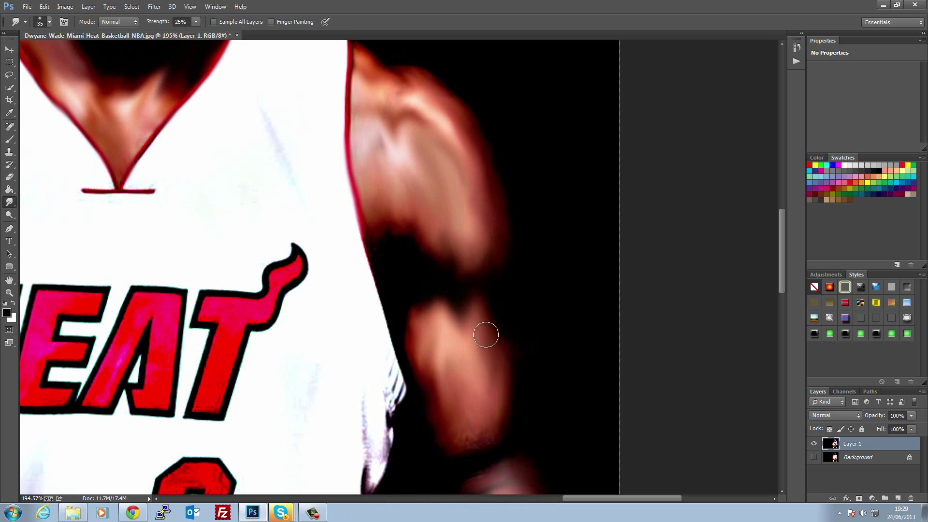
# Step: Smudge the remaining rough skin just above the elbow and around its crease on the earring side
pyautogui.scroll(-2, 484, 335)
pyautogui.moveTo(468, 425)
pyautogui.mouseDown()
pyautogui.moveTo(493, 420)
pyautogui.moveTo(486, 483)
pyautogui.mouseUp()
pyautogui.press('space')
pyautogui.moveTo(376, 341); pyautogui.dragTo(379, 161)
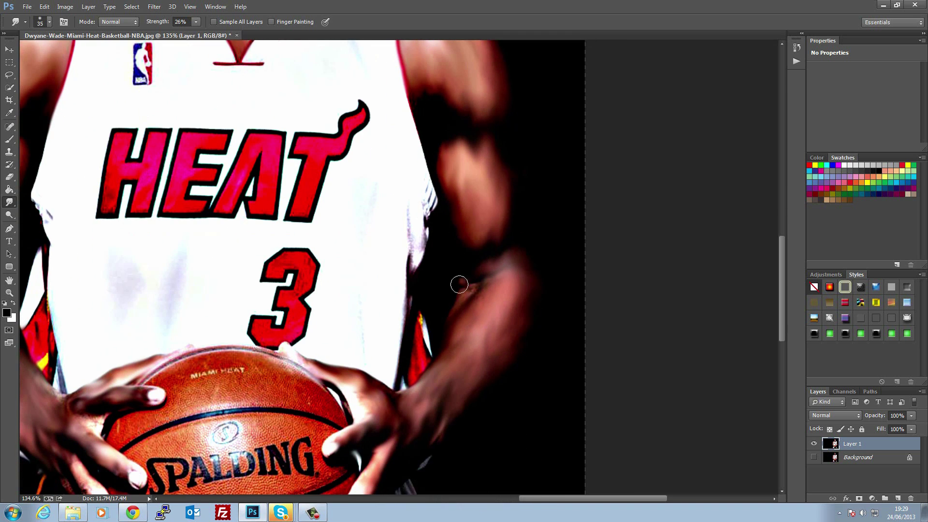
# Step: Show the Background layer and toggle Layer 1's visibility to compare the original photo with the smudged version
pyautogui.scroll(-5, 399, 286)
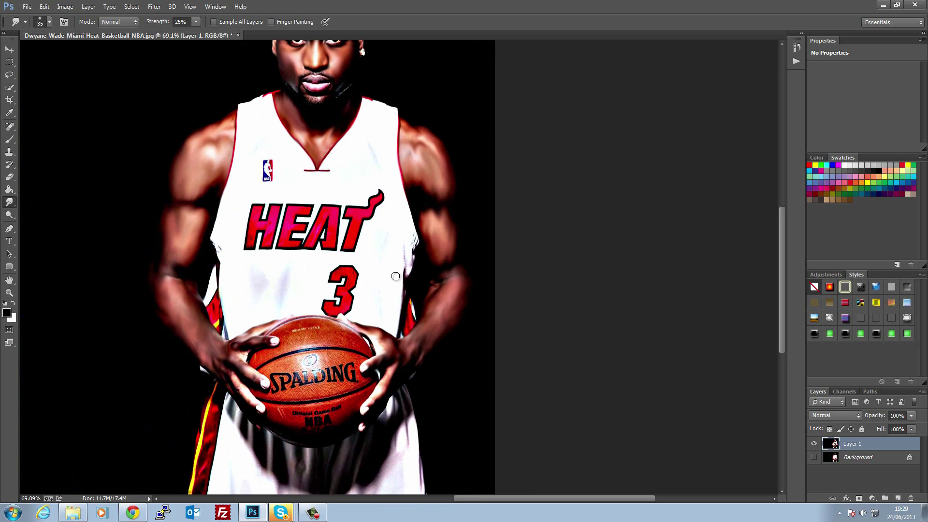
pyautogui.scroll(2, 359, 200)
pyautogui.scroll(1, 360, 198)
pyautogui.moveTo(360, 198); pyautogui.dragTo(459, 375)
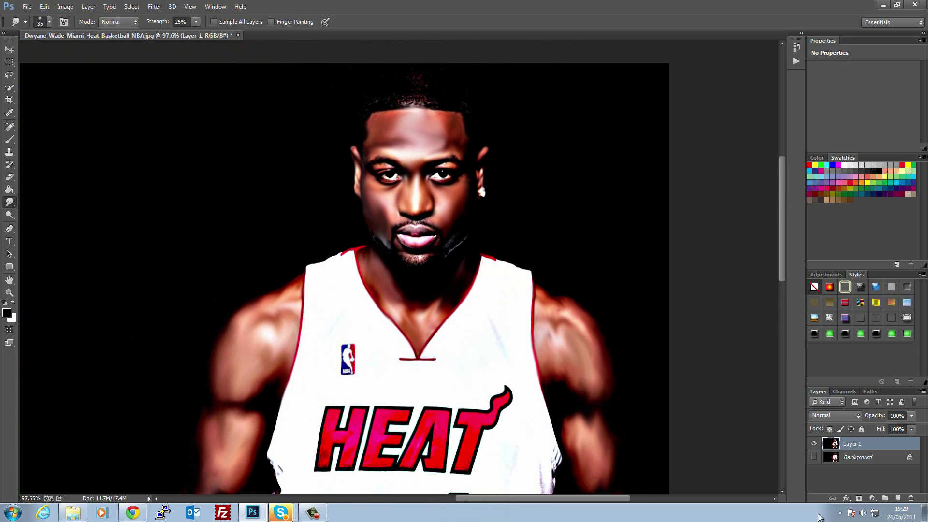
pyautogui.click(815, 445)
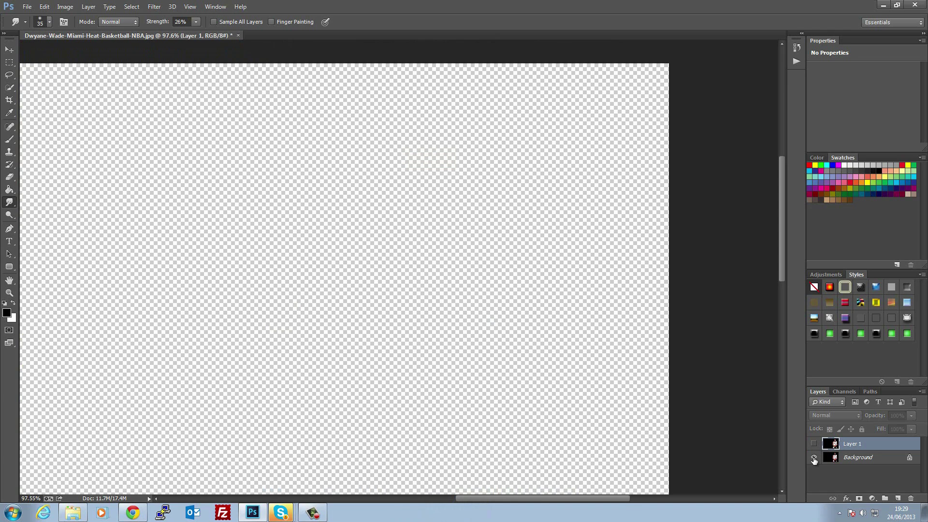
pyautogui.click(814, 458)
pyautogui.click(815, 444)
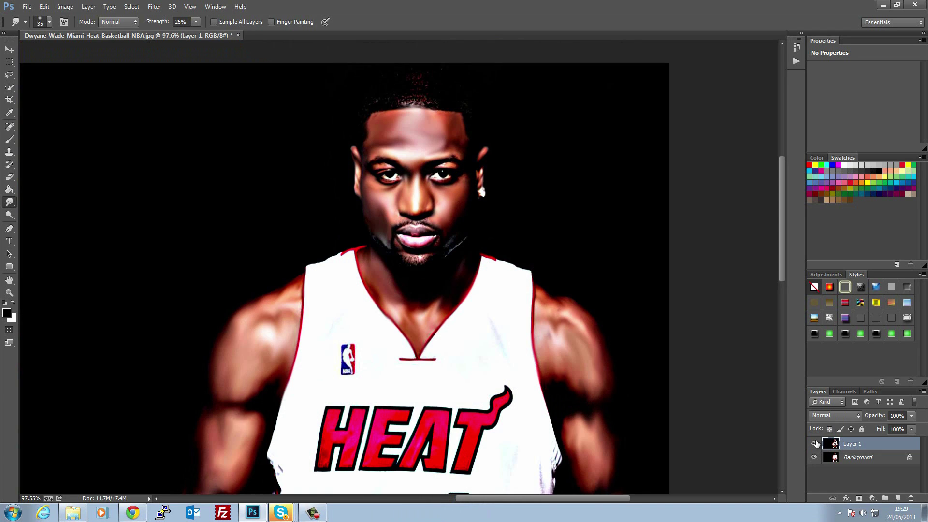
pyautogui.click(815, 444)
pyautogui.click(815, 444)
# Step: Create a new layer above Layer 1 and set the Brush tool's blending mode to Darken
pyautogui.click(897, 499)
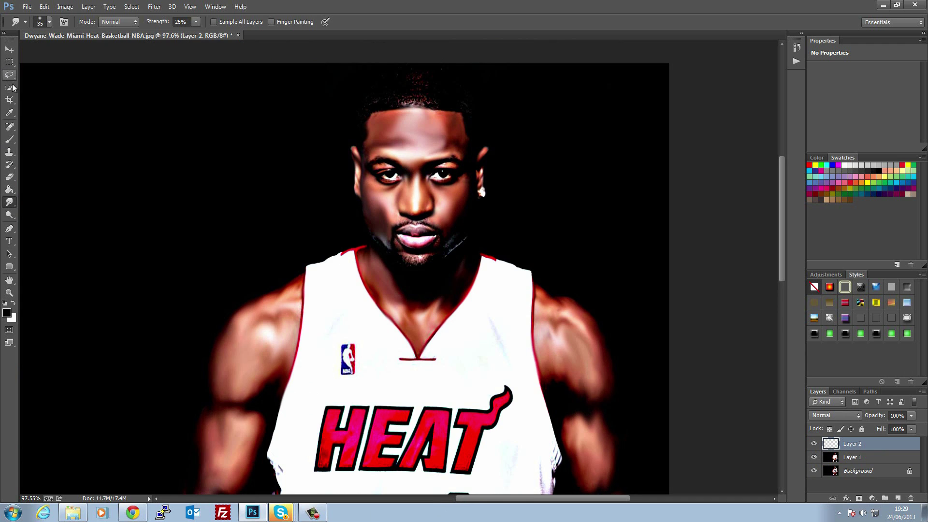
pyautogui.click(9, 139)
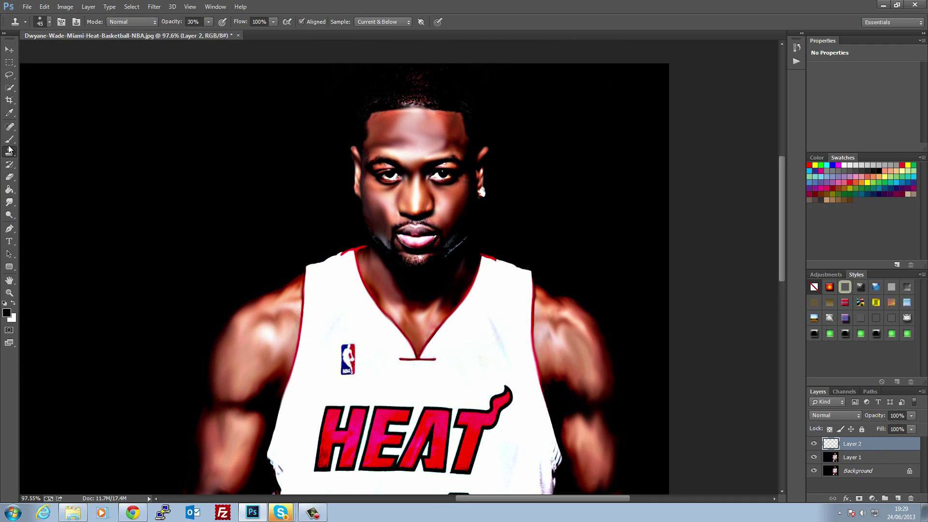
pyautogui.click(154, 22)
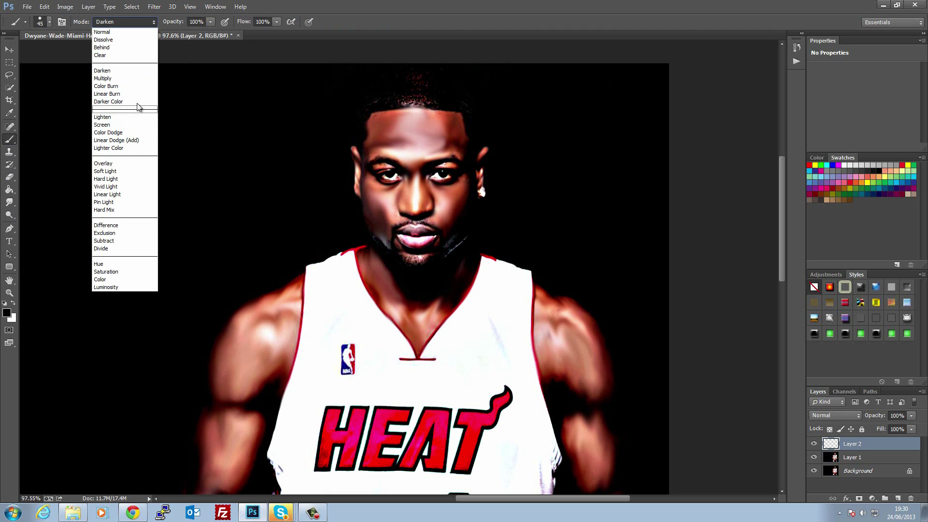
pyautogui.click(138, 71)
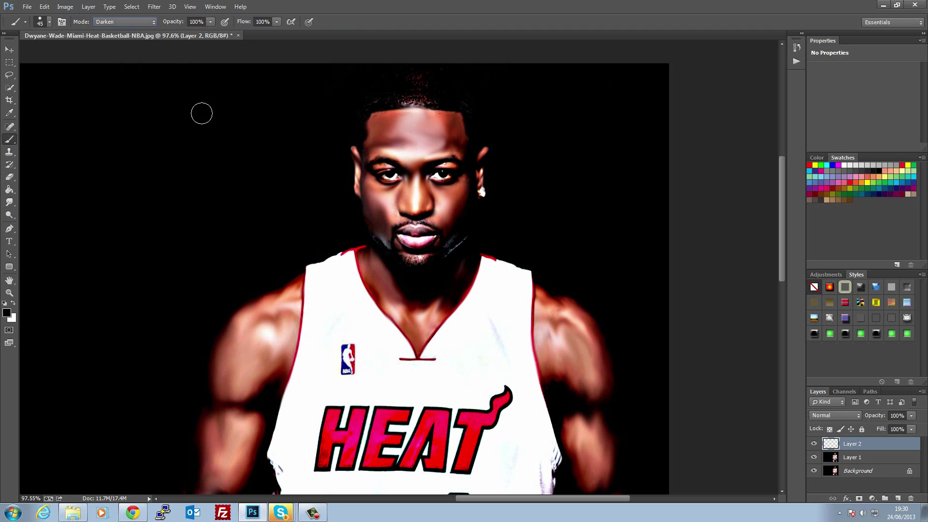
# Step: Sample the reddish forehead skin colour, set the brush opacity to 10% and paint over the forehead highlights, undoing one stroke
pyautogui.keyDown('alt'); pyautogui.click(397, 123); pyautogui.keyUp('alt')
pyautogui.press('1')
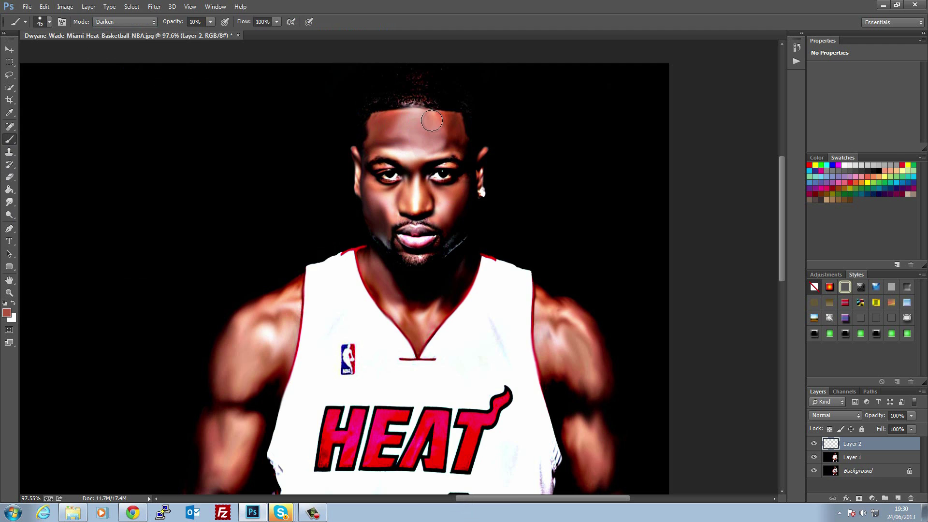
pyautogui.moveTo(422, 131)
pyautogui.mouseDown()
pyautogui.moveTo(402, 124)
pyautogui.moveTo(444, 132)
pyautogui.mouseUp()
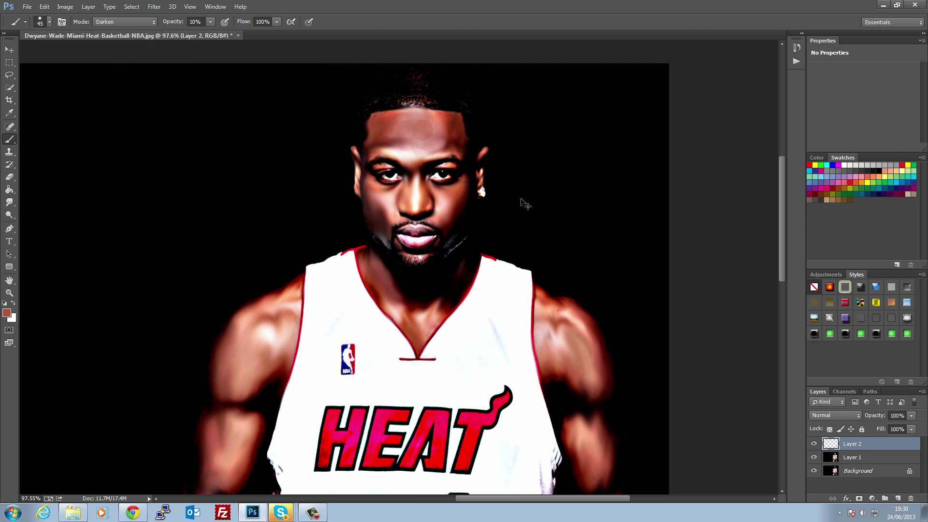
pyautogui.hotkey('ctrl', 'z')
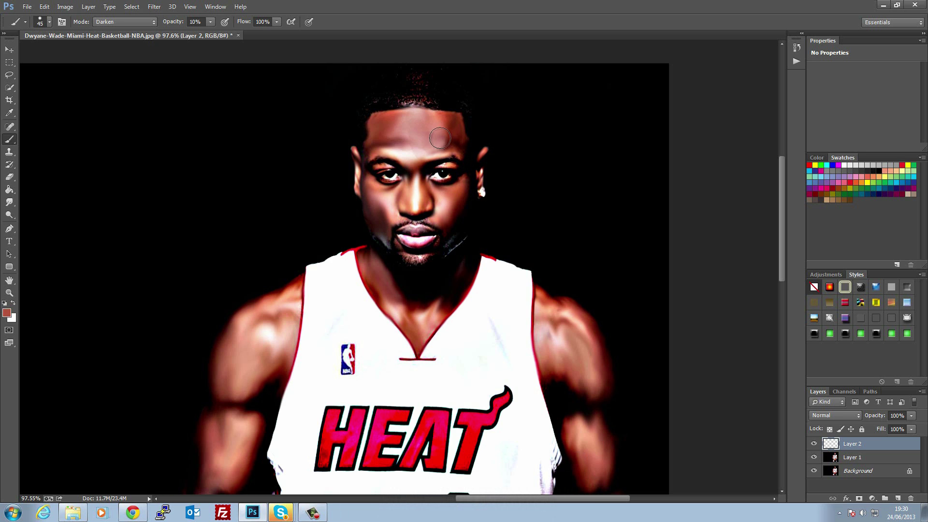
# Step: Paint the sampled skin tone over the upper arm, forearm and wrist on the earring side
pyautogui.press('space')
pyautogui.moveTo(583, 427); pyautogui.dragTo(576, 200)
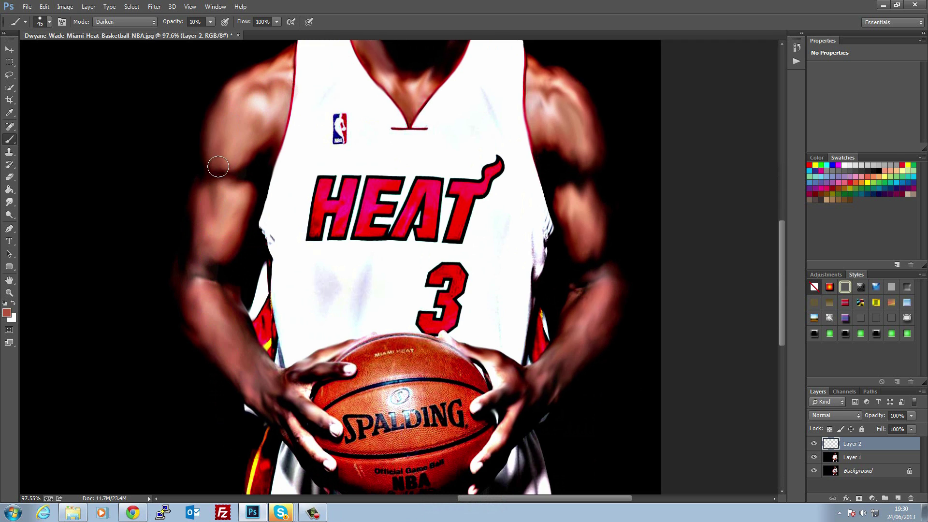
pyautogui.moveTo(522, 132)
pyautogui.mouseDown()
pyautogui.moveTo(566, 126)
pyautogui.moveTo(557, 107)
pyautogui.moveTo(572, 105)
pyautogui.moveTo(581, 160)
pyautogui.mouseUp()
pyautogui.moveTo(594, 264); pyautogui.dragTo(574, 253)
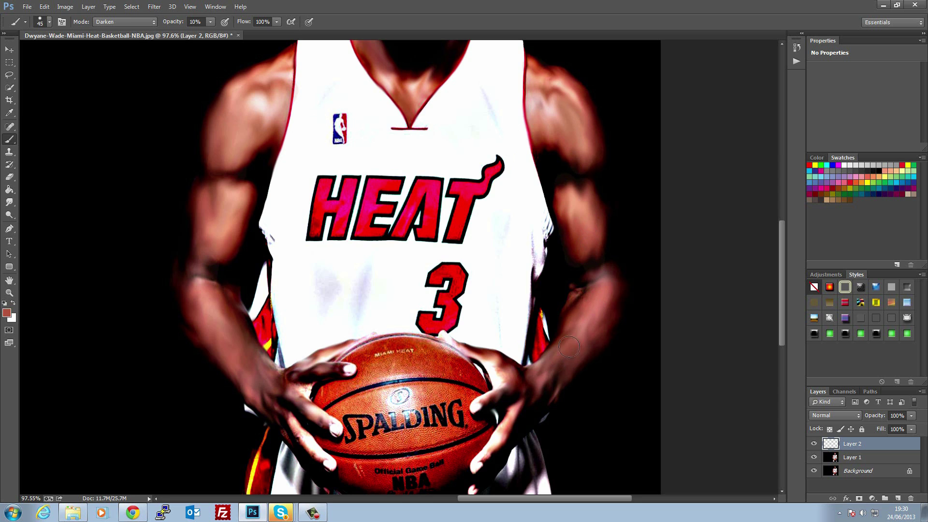
pyautogui.moveTo(511, 415)
pyautogui.mouseDown()
pyautogui.moveTo(525, 381)
pyautogui.moveTo(522, 434)
pyautogui.moveTo(564, 398)
pyautogui.moveTo(544, 428)
pyautogui.moveTo(590, 348)
pyautogui.moveTo(527, 419)
pyautogui.mouseUp()
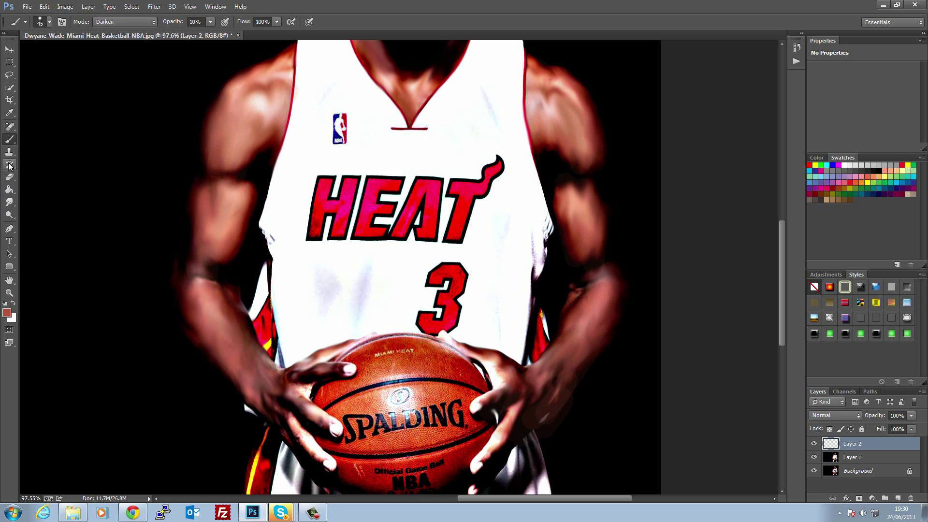
# Step: Erase the paint spilling past the wrist on the earring side and brush the skin tone back over the wrist and hand
pyautogui.click(9, 177)
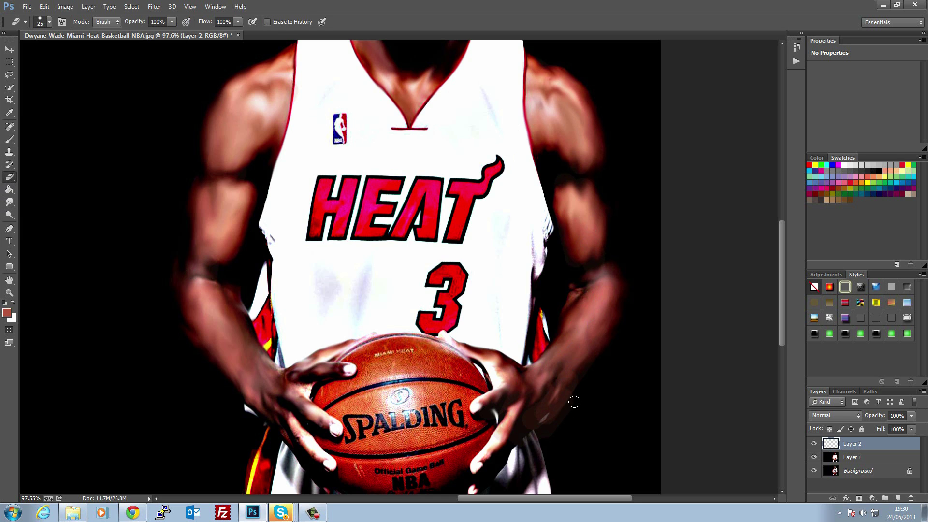
pyautogui.hotkey('ctrl', 'x')
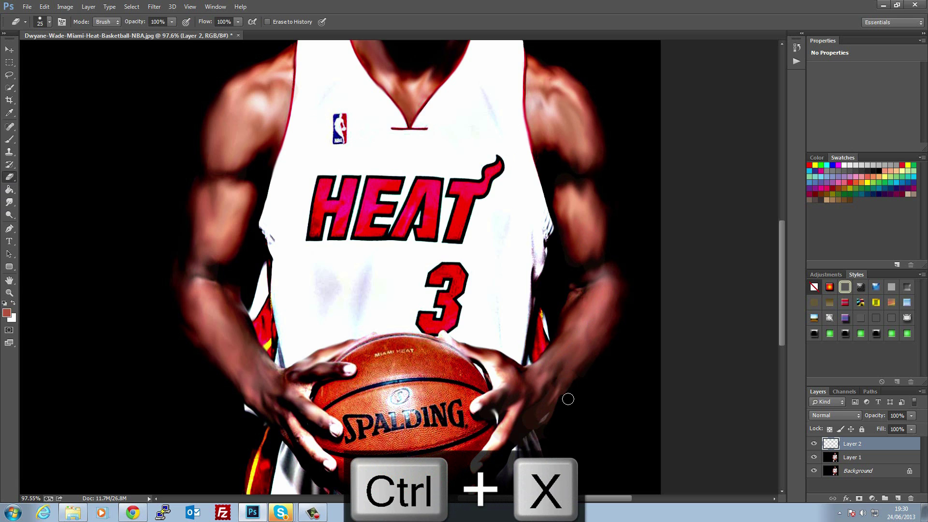
pyautogui.moveTo(554, 409)
pyautogui.mouseDown()
pyautogui.moveTo(562, 380)
pyautogui.moveTo(551, 405)
pyautogui.mouseUp()
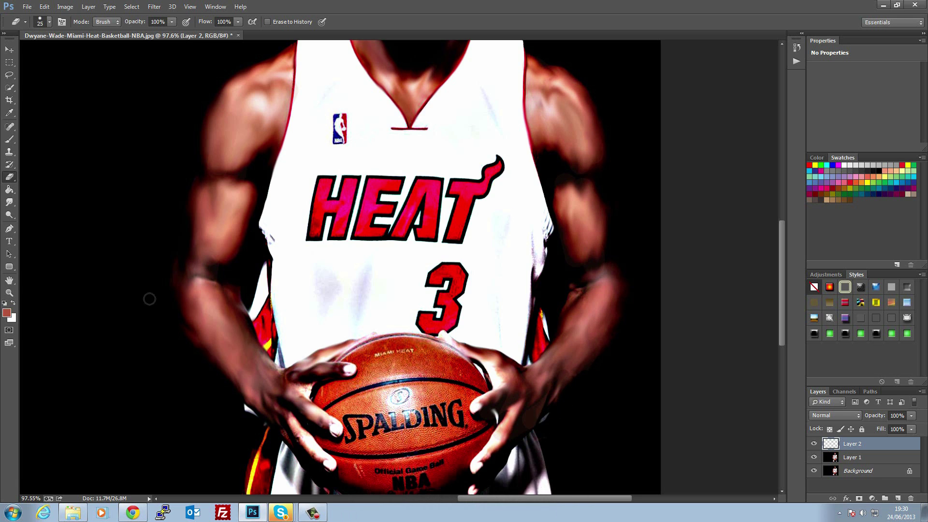
pyautogui.click(9, 139)
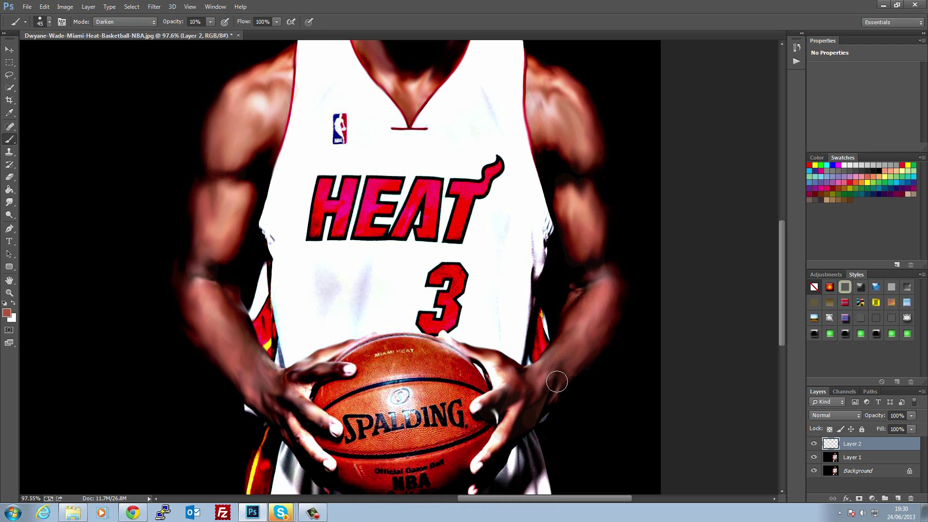
pyautogui.moveTo(526, 424); pyautogui.dragTo(548, 374)
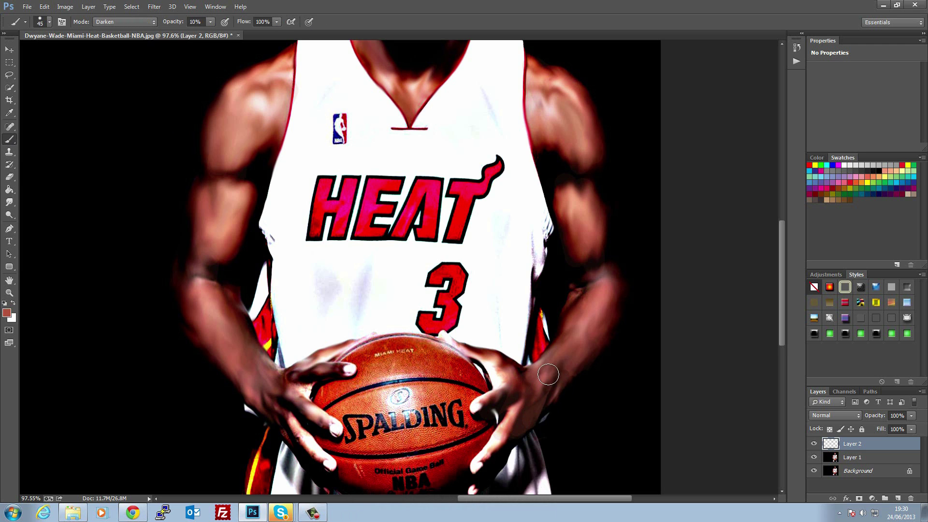
# Step: Merge Layer 2 down into Layer 1 and toggle Layer 1's visibility to compare it with the original
pyautogui.moveTo(390, 61); pyautogui.dragTo(395, 274)
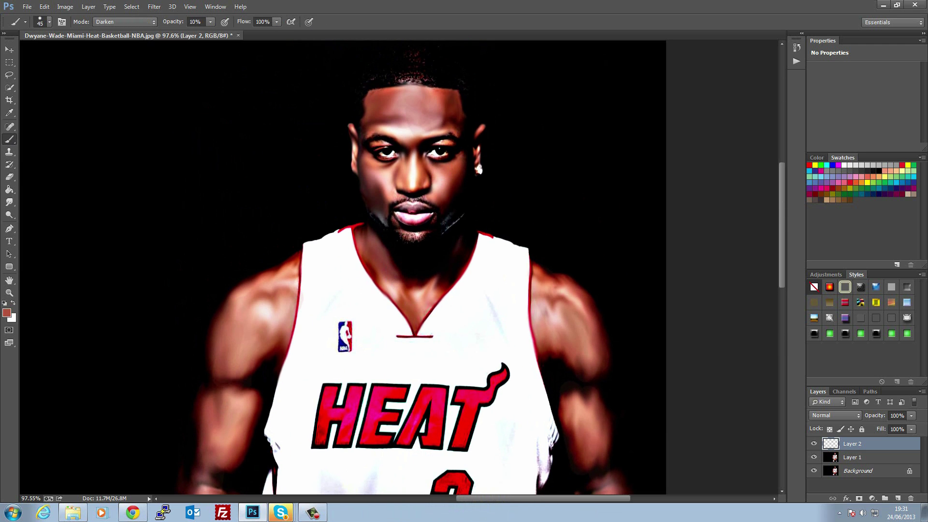
pyautogui.rightClick(885, 444)
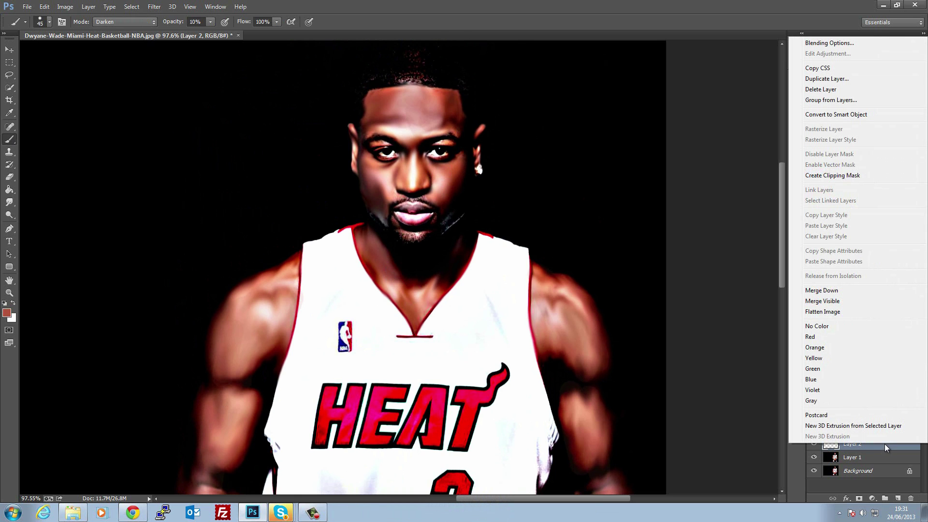
pyautogui.click(822, 291)
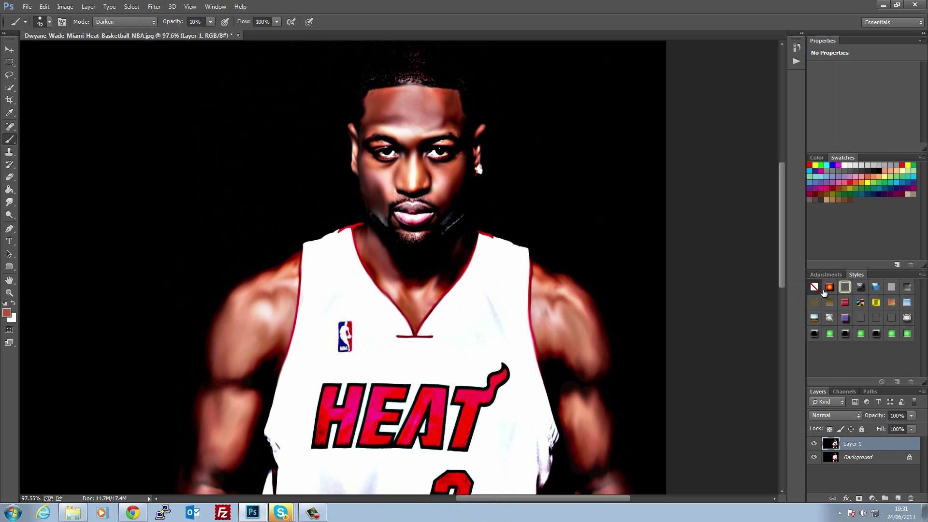
pyautogui.click(815, 444)
pyautogui.click(815, 444)
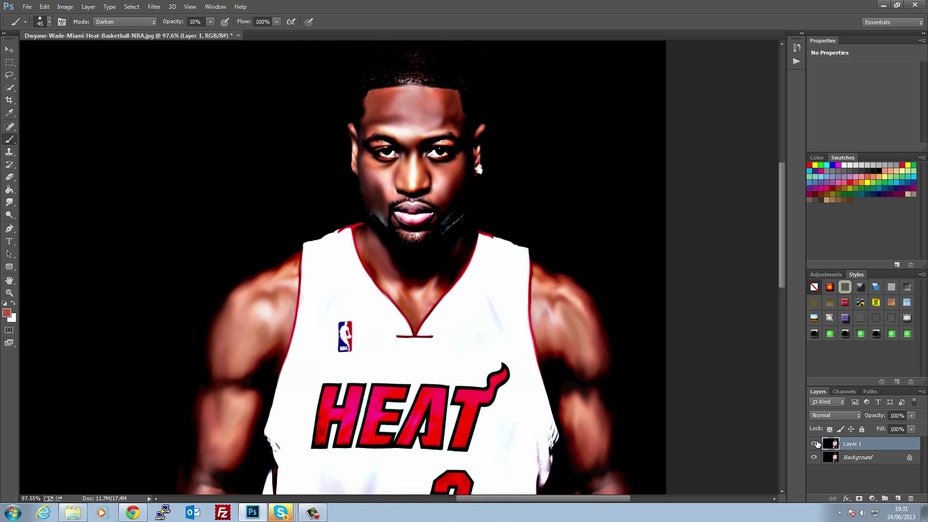
# Step: Duplicate the Background layer and move the copy above Layer 1
pyautogui.click(868, 460)
pyautogui.hotkey('ctrl', 'j')
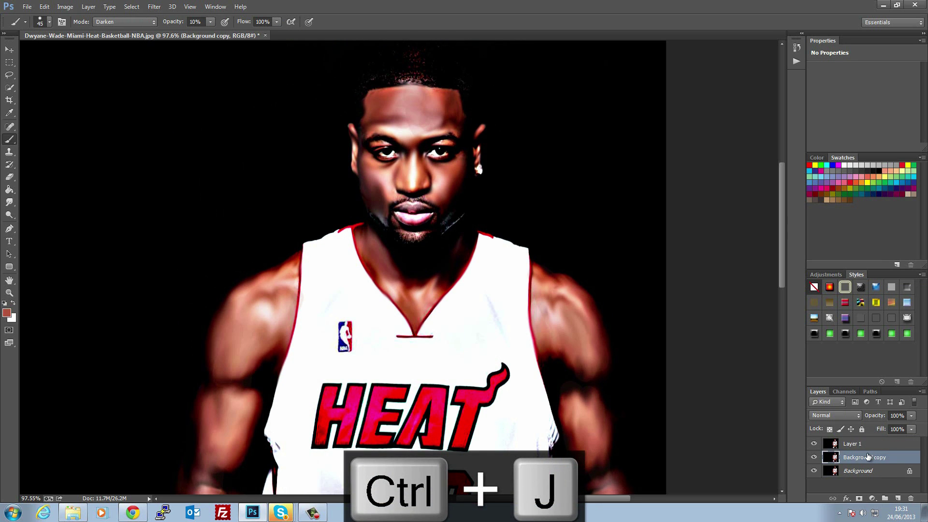
pyautogui.moveTo(869, 458); pyautogui.dragTo(869, 444)
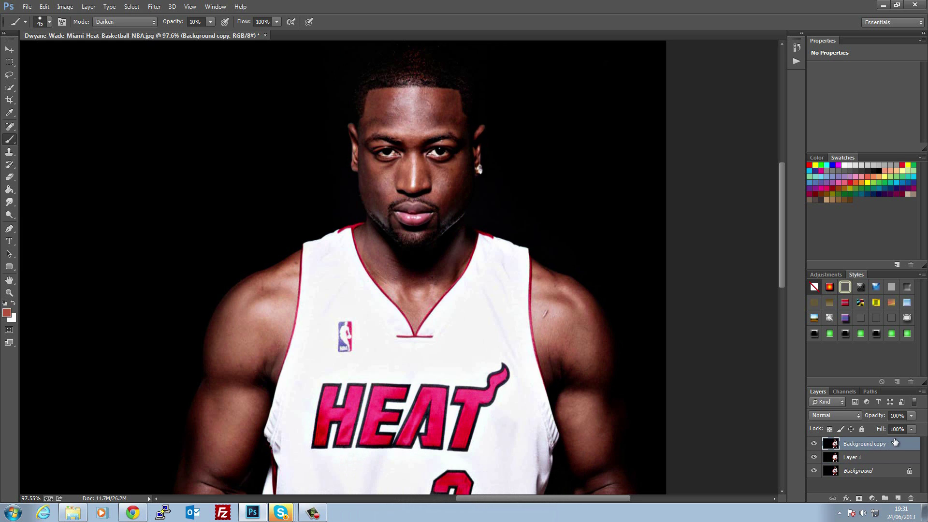
# Step: Set the Background copy layer to Luminosity blending at 51% opacity and toggle its visibility to compare
pyautogui.click(854, 415)
pyautogui.click(850, 404)
pyautogui.moveTo(878, 416); pyautogui.dragTo(858, 416)
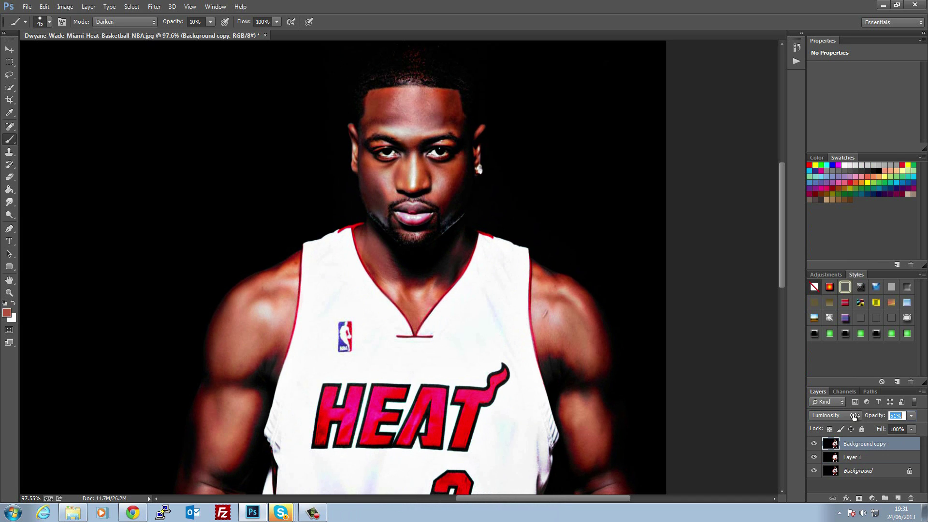
pyautogui.click(813, 444)
pyautogui.click(813, 443)
pyautogui.moveTo(579, 402); pyautogui.dragTo(553, 283)
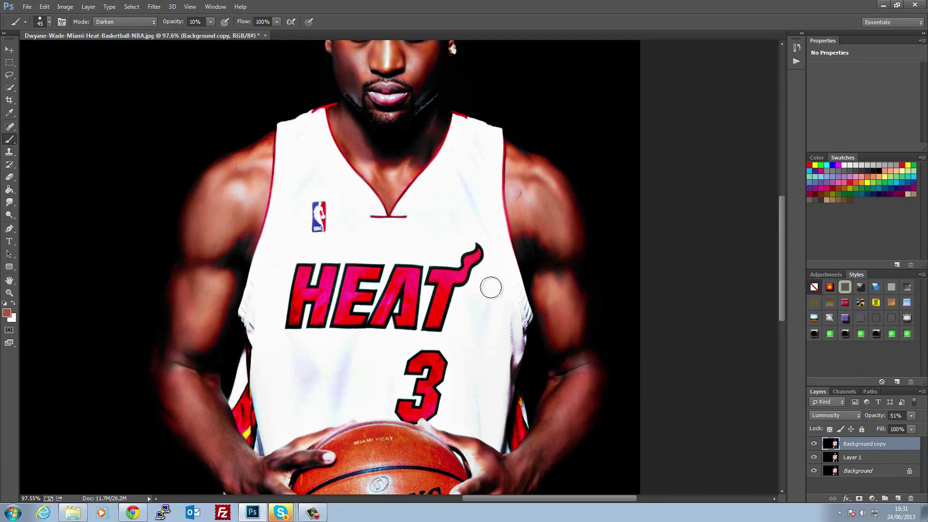
# Step: Try a higher opacity on the Background copy layer, set it to 44% and check the face and shoulders
pyautogui.moveTo(881, 418); pyautogui.dragTo(795, 417)
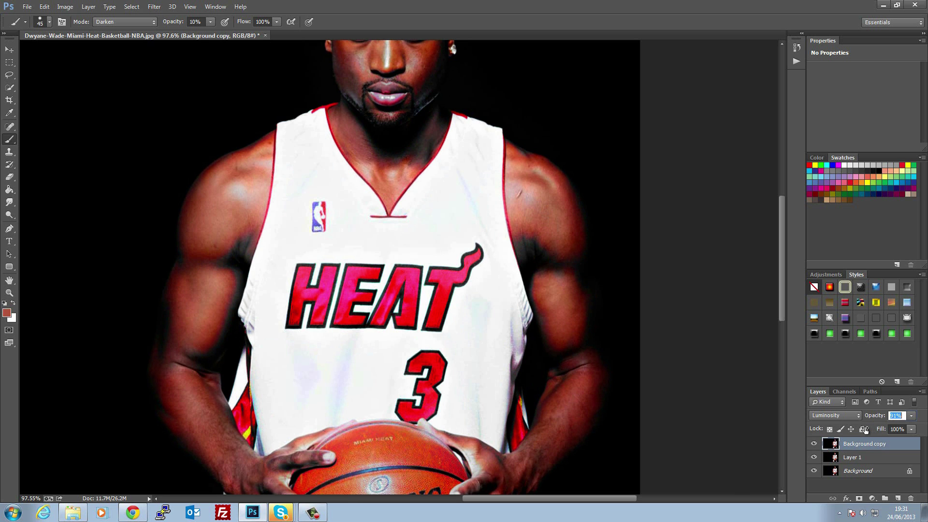
pyautogui.write('44')
pyautogui.press('Return')
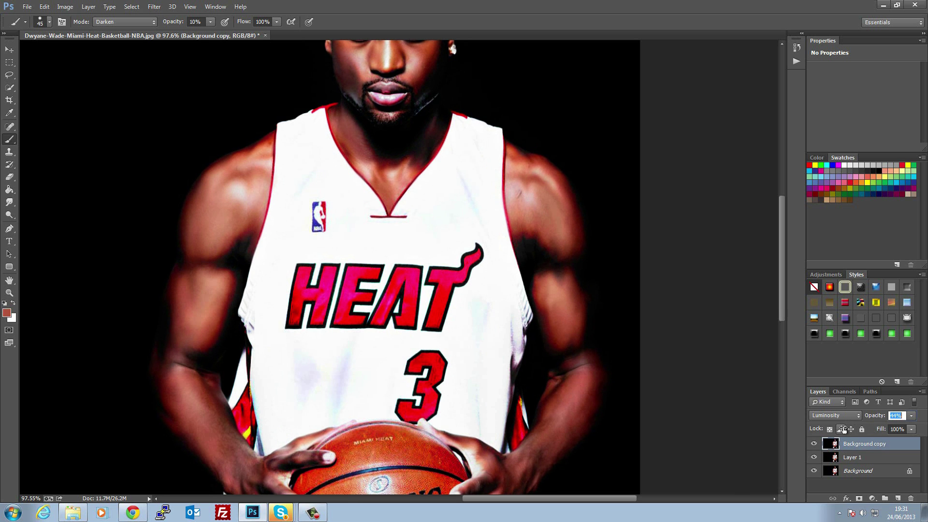
pyautogui.press('space')
pyautogui.moveTo(440, 231); pyautogui.dragTo(461, 368)
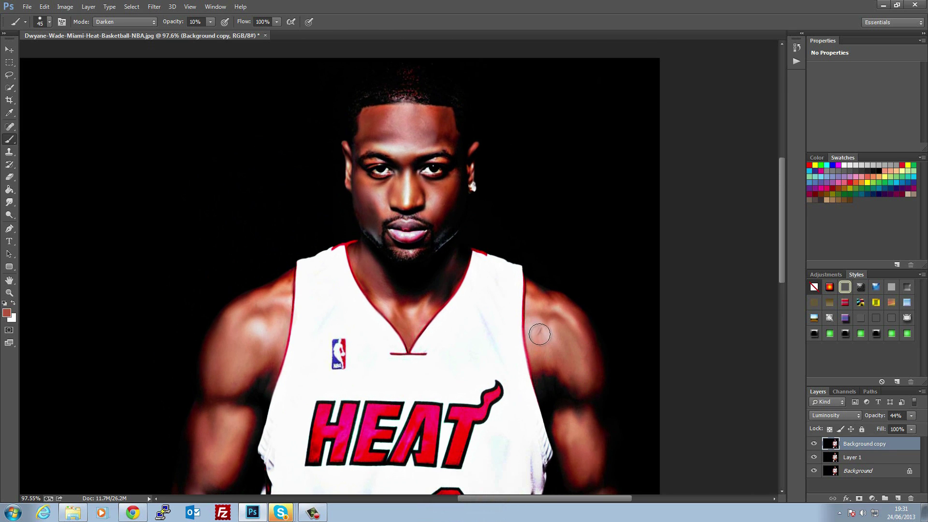
pyautogui.press('space')
pyautogui.moveTo(373, 259); pyautogui.dragTo(395, 295)
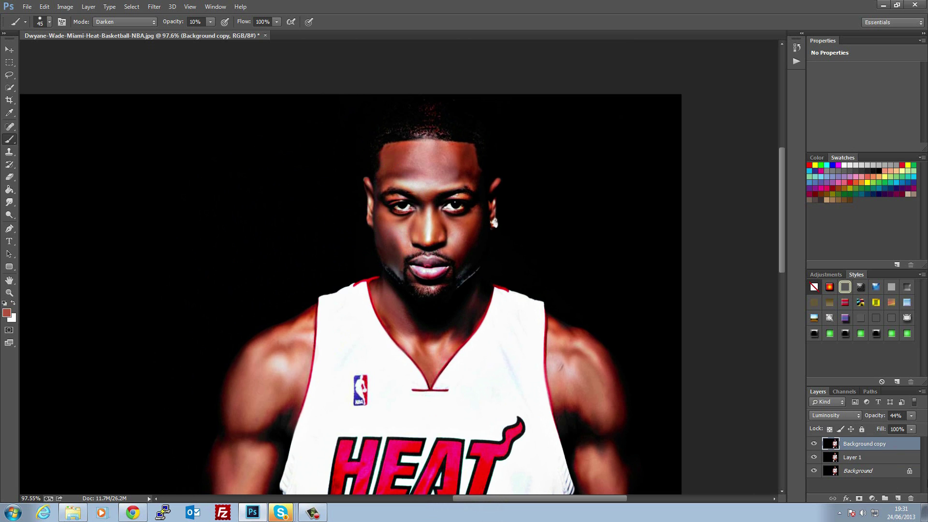
# Step: Merge Background copy with Layer 1 and duplicate the merged layer
pyautogui.keyDown('shift'); pyautogui.click(871, 458); pyautogui.keyUp('shift')
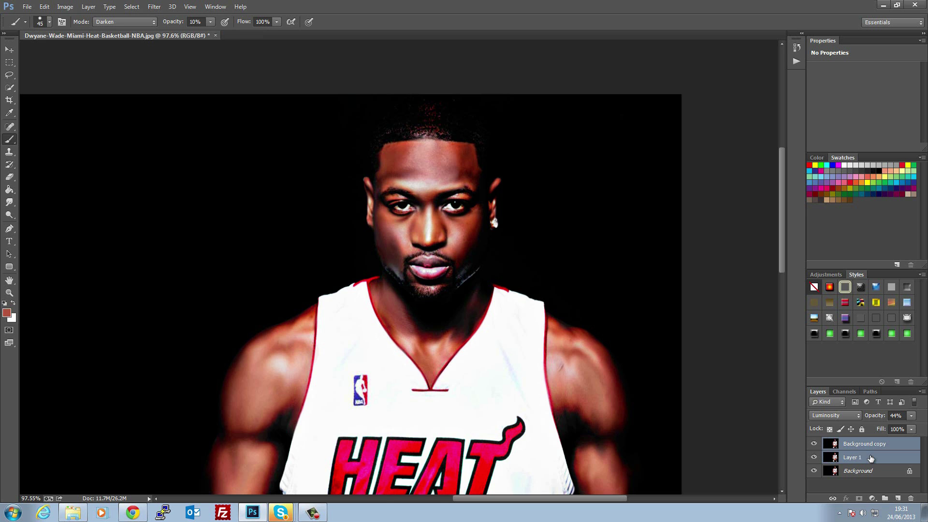
pyautogui.hotkey('ctrl', 'e')
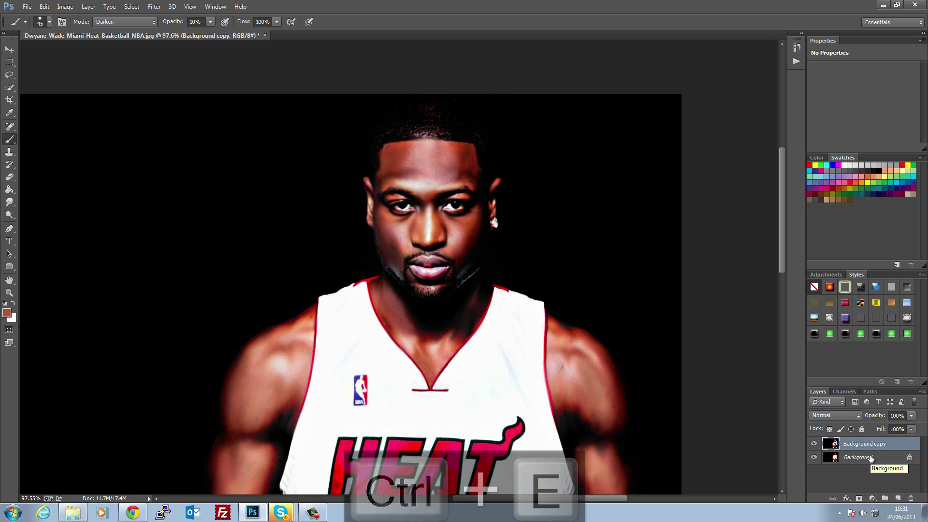
pyautogui.hotkey('ctrl', 'j')
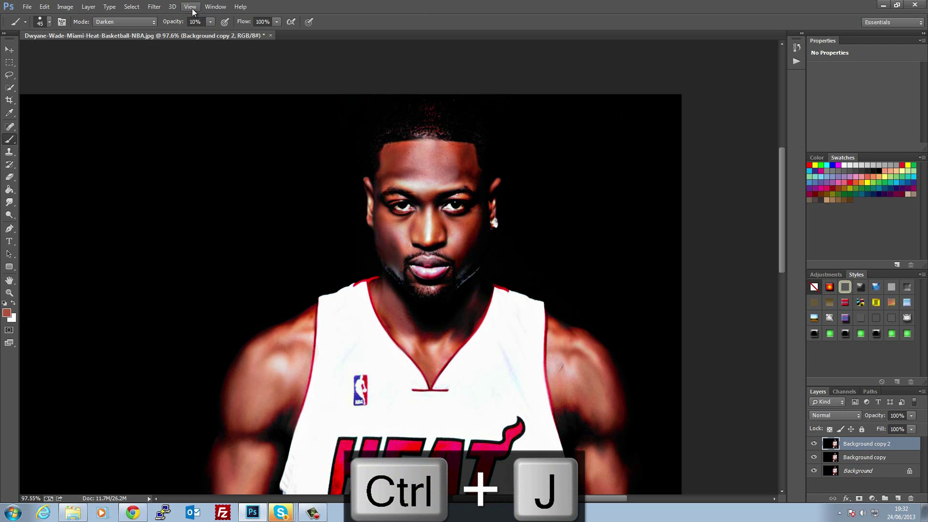
# Step: Start the Oil Paint filter on the duplicate layer with Stylization 9.11 and Cleanliness 10
pyautogui.click(157, 7)
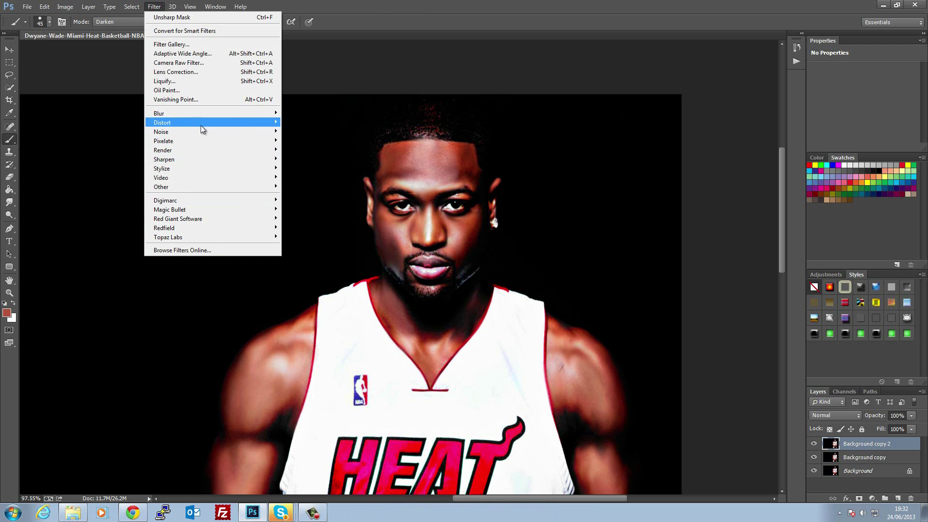
pyautogui.click(184, 90)
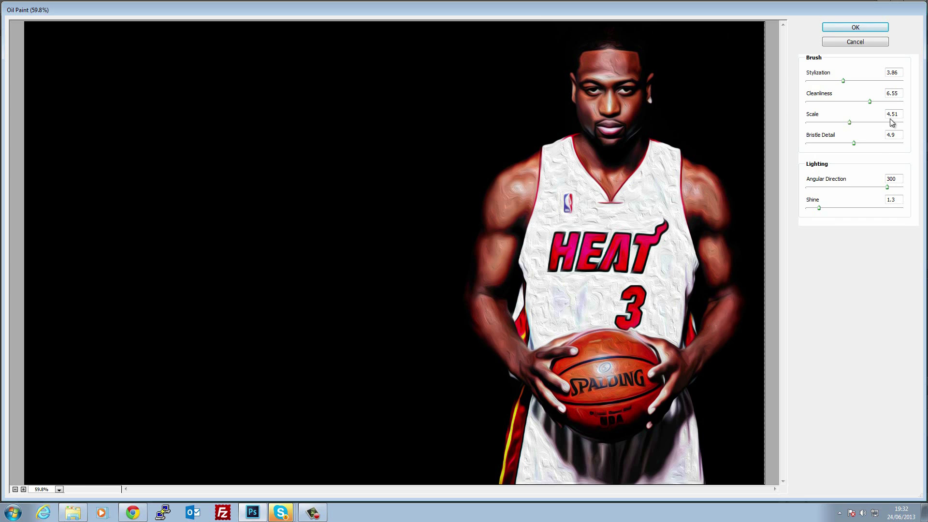
pyautogui.click(845, 80)
pyautogui.moveTo(863, 82); pyautogui.dragTo(897, 92)
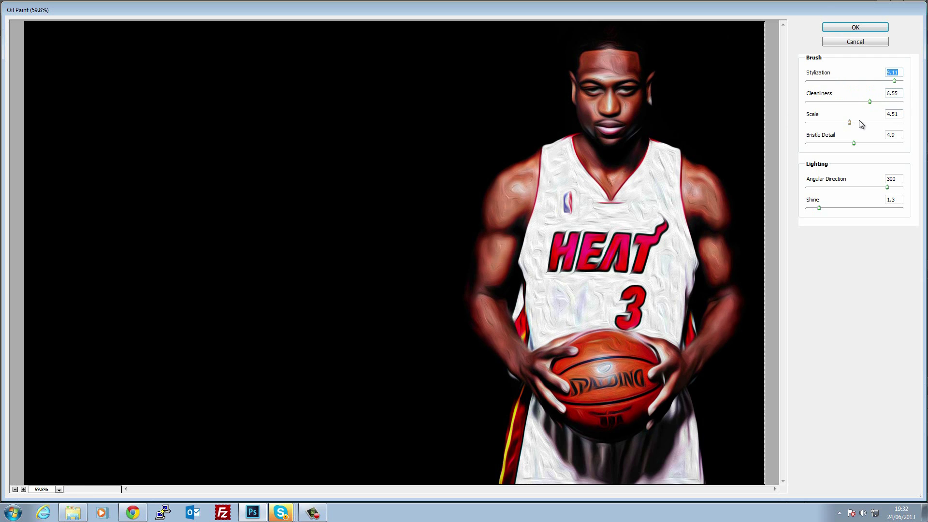
pyautogui.moveTo(872, 102); pyautogui.dragTo(903, 101)
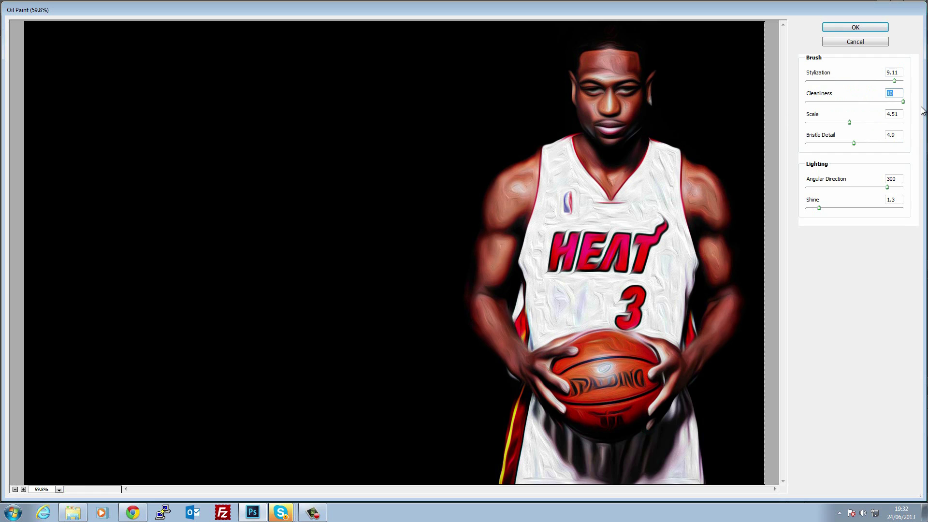
# Step: Try several brush scales for the oil paint effect, settling on Scale 5.69 and Bristle Detail 2.35
pyautogui.moveTo(849, 122); pyautogui.dragTo(867, 123)
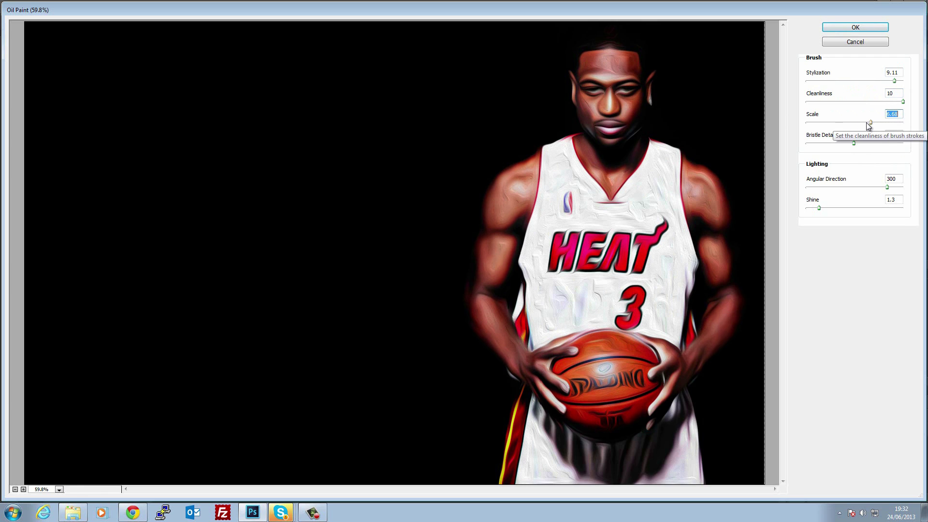
pyautogui.moveTo(865, 124); pyautogui.dragTo(850, 123)
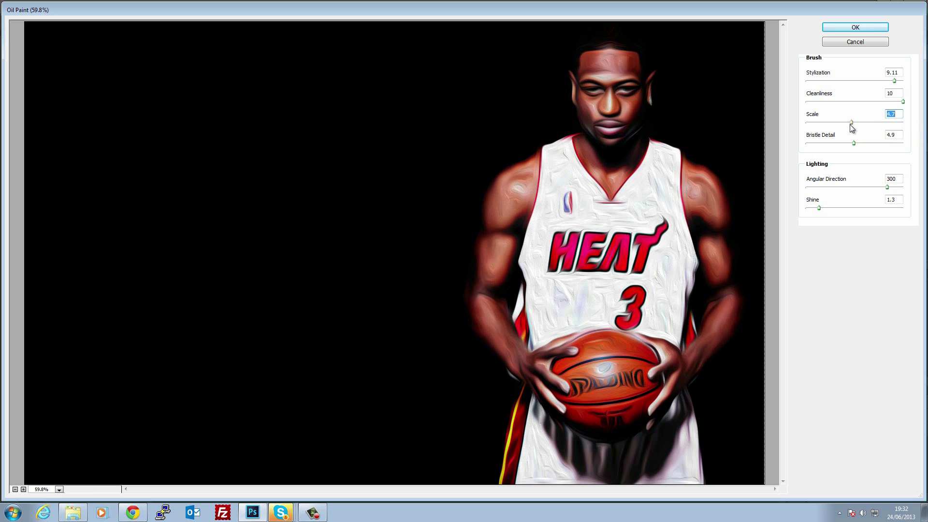
pyautogui.click(841, 123)
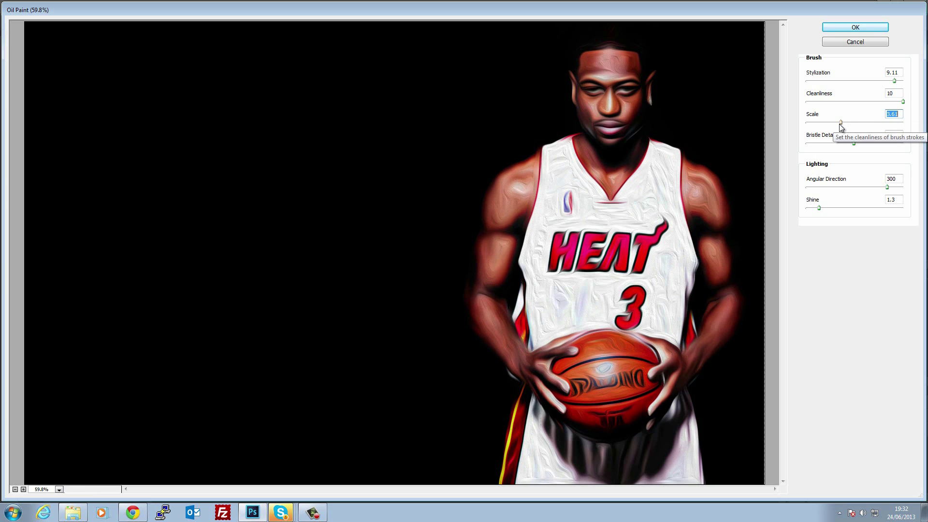
pyautogui.moveTo(840, 124); pyautogui.dragTo(827, 144)
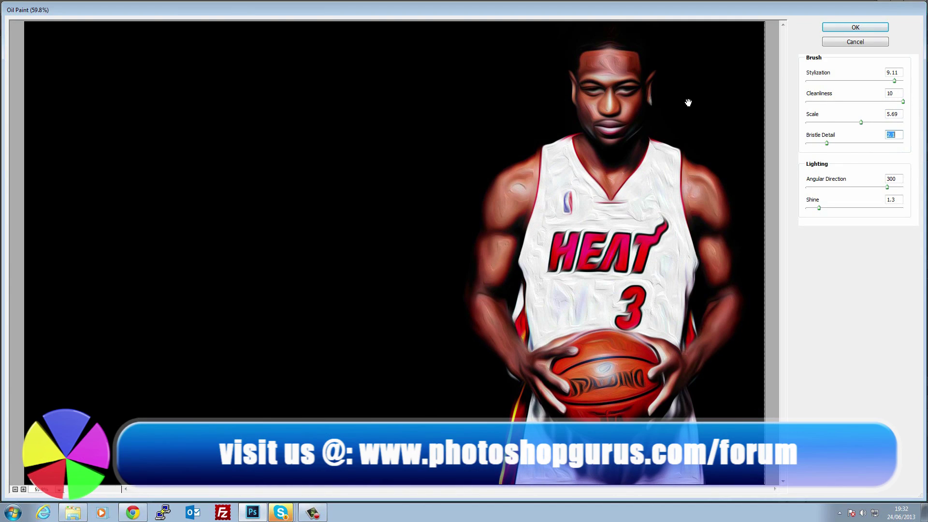
pyautogui.moveTo(828, 144)
pyautogui.mouseDown()
pyautogui.moveTo(817, 144)
pyautogui.moveTo(831, 145)
pyautogui.mouseUp()
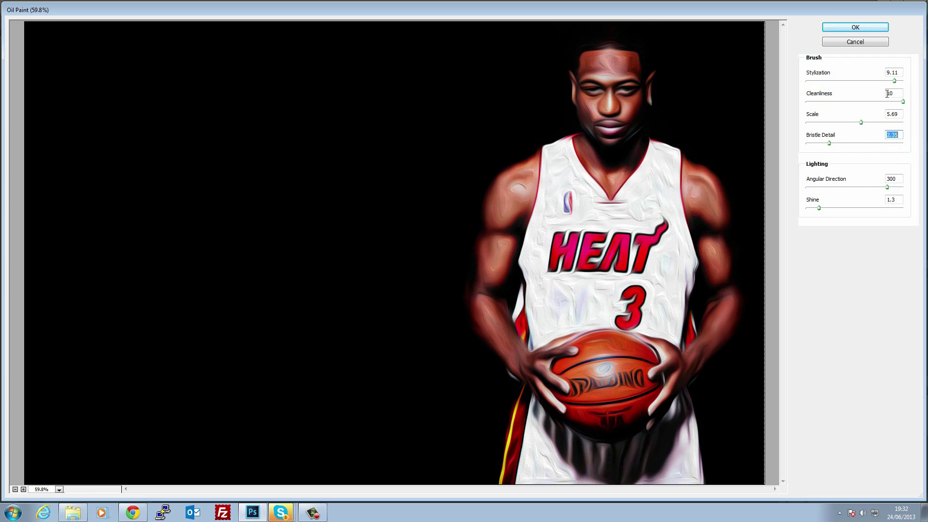
# Step: Apply the Oil Paint filter with Stylization 4.11, Scale 0.1, Angular Direction 217.8 and a very low Shine
pyautogui.moveTo(893, 81); pyautogui.dragTo(845, 80)
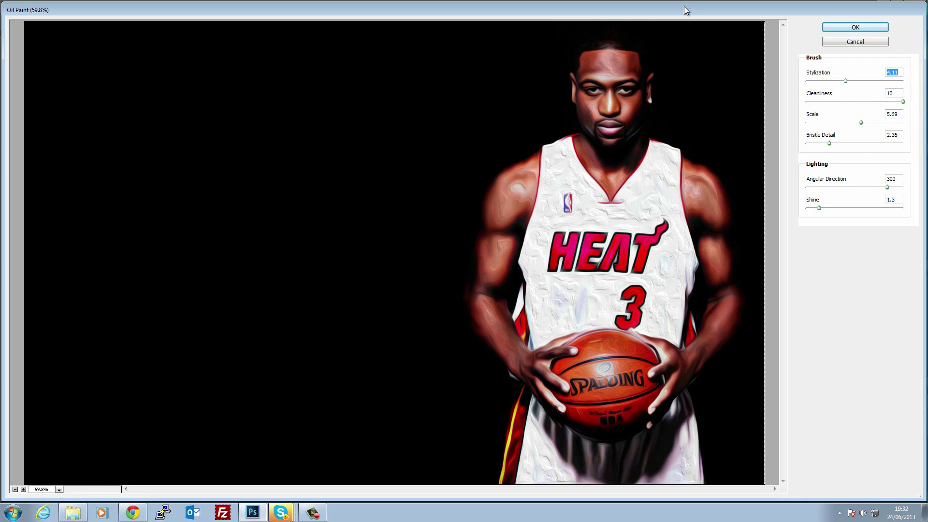
pyautogui.moveTo(861, 122); pyautogui.dragTo(805, 127)
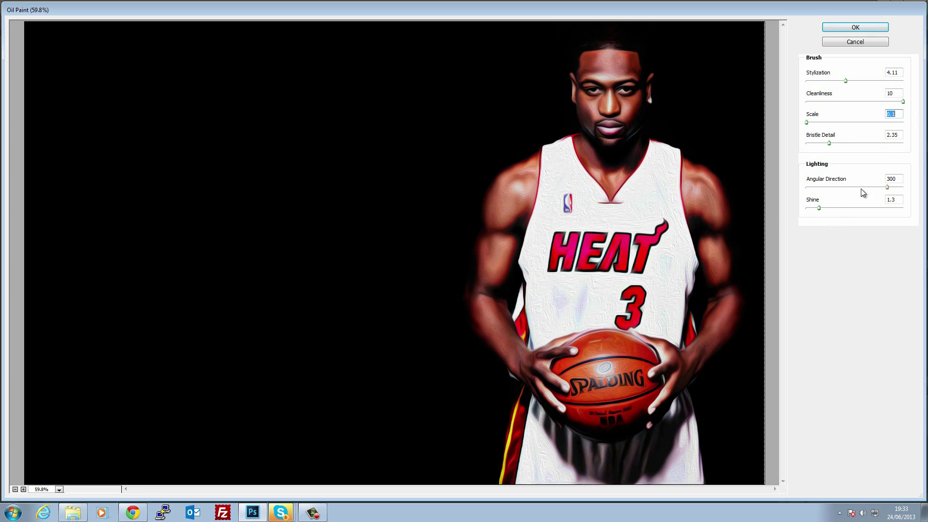
pyautogui.moveTo(887, 187); pyautogui.dragTo(873, 189)
pyautogui.moveTo(822, 209); pyautogui.dragTo(866, 210)
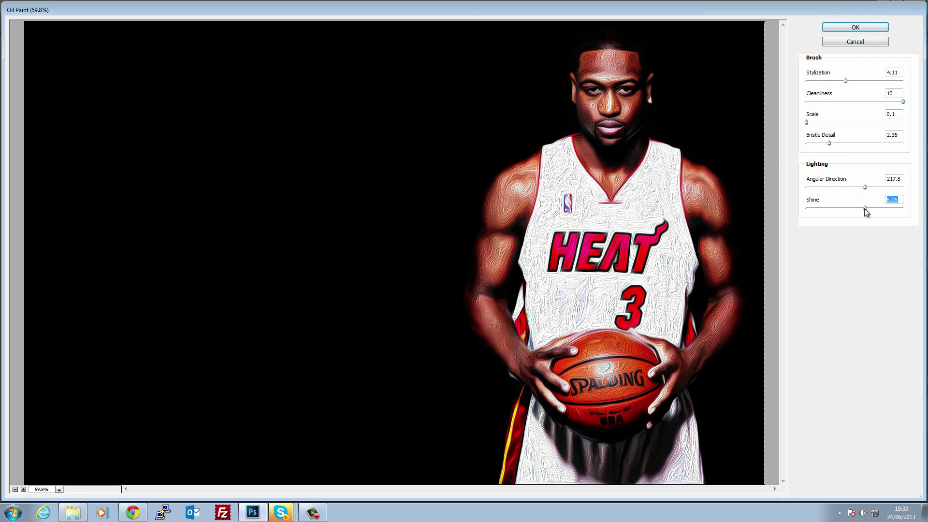
pyautogui.moveTo(879, 208); pyautogui.dragTo(837, 209)
pyautogui.moveTo(826, 207)
pyautogui.mouseDown()
pyautogui.moveTo(808, 208)
pyautogui.moveTo(814, 212)
pyautogui.mouseUp()
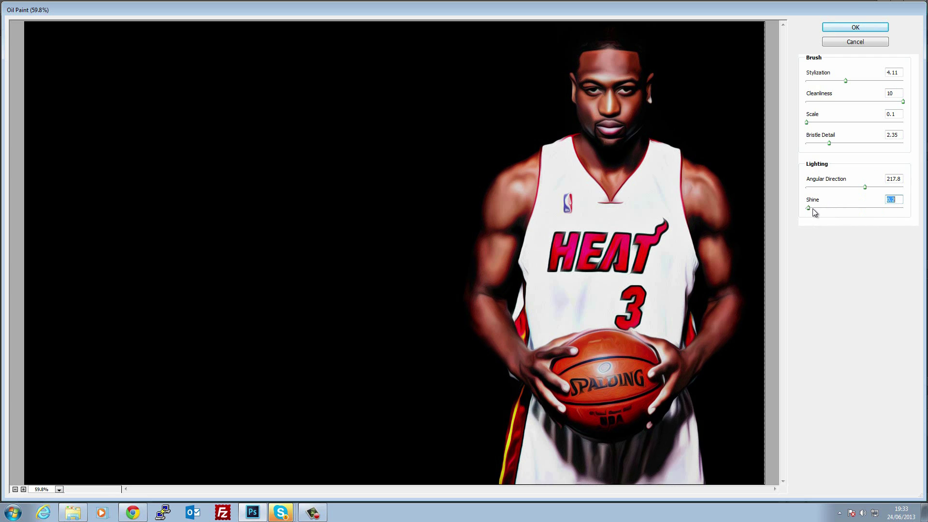
pyautogui.click(871, 26)
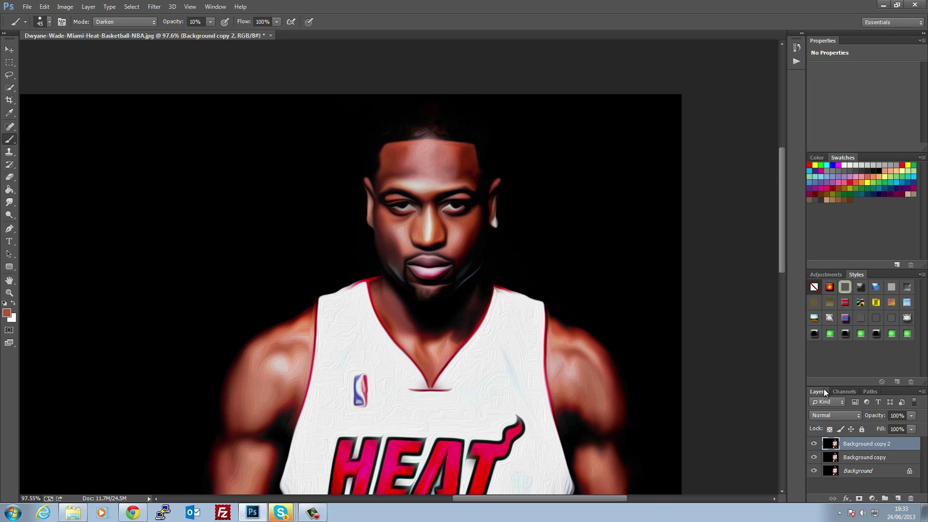
# Step: Compare the face and jersey with and without the oil-painted Background copy 2 layer
pyautogui.press('space')
pyautogui.moveTo(423, 315)
pyautogui.mouseDown()
pyautogui.moveTo(457, 224)
pyautogui.moveTo(480, 205)
pyautogui.mouseUp()
pyautogui.click(815, 444)
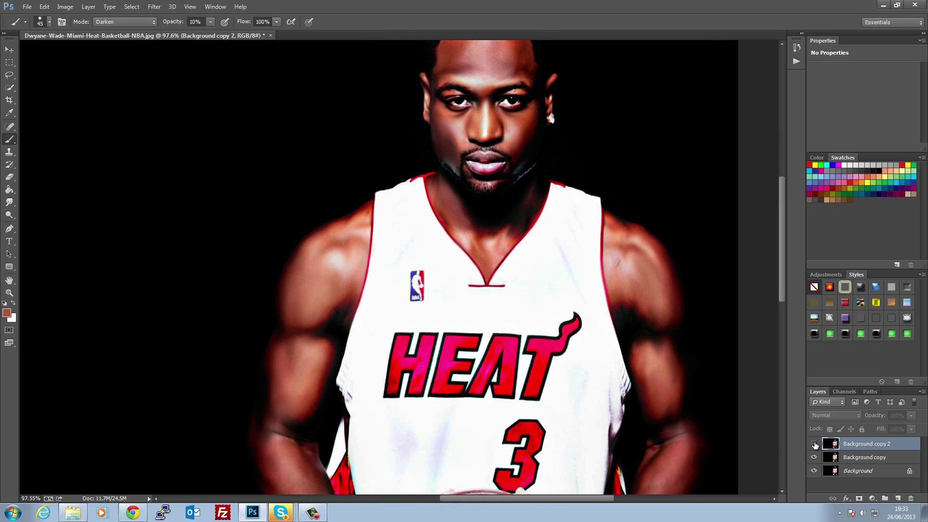
pyautogui.click(814, 444)
pyautogui.click(814, 444)
pyautogui.click(814, 443)
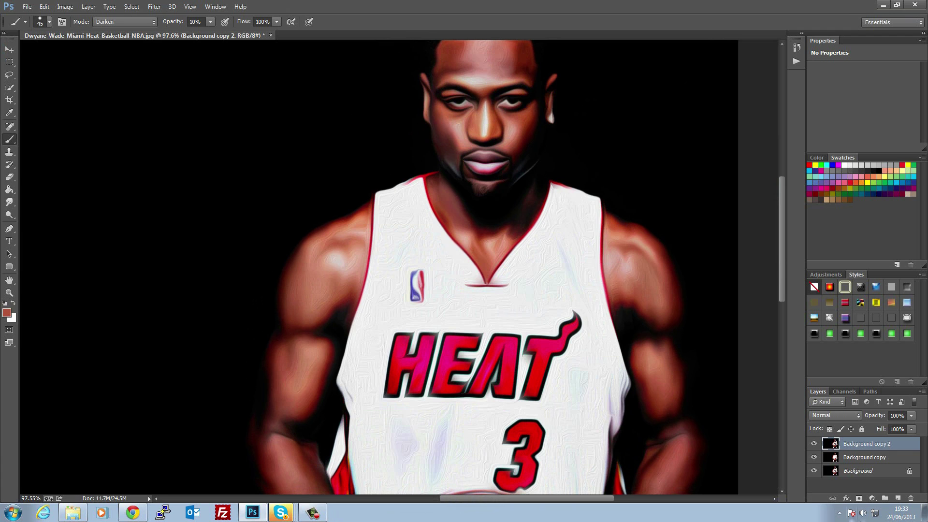
# Step: Set the Background copy 2 layer to Luminosity blending at 77% opacity
pyautogui.click(826, 416)
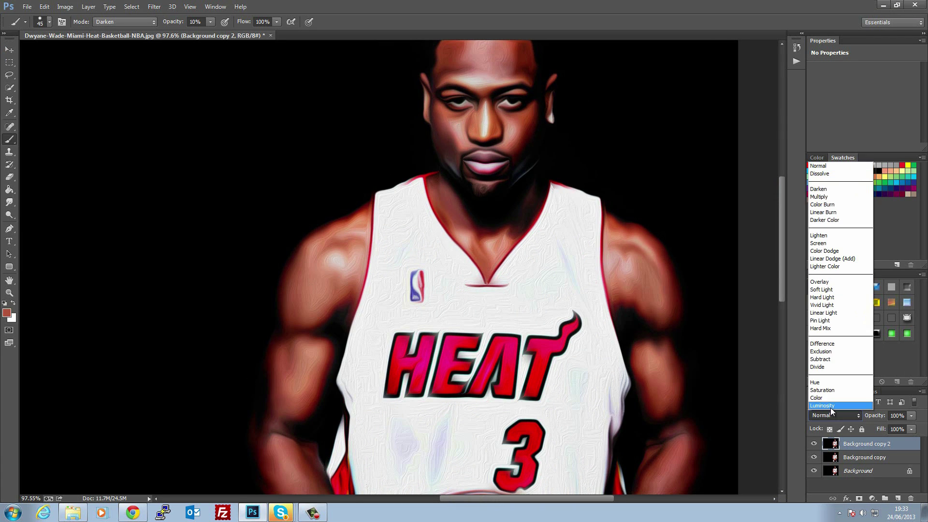
pyautogui.click(831, 408)
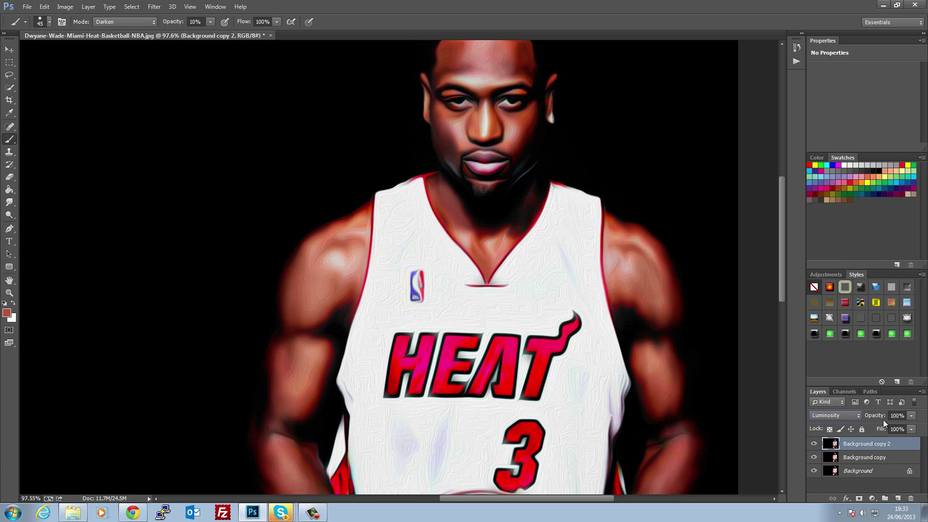
pyautogui.moveTo(881, 416); pyautogui.dragTo(873, 417)
pyautogui.press('Return')
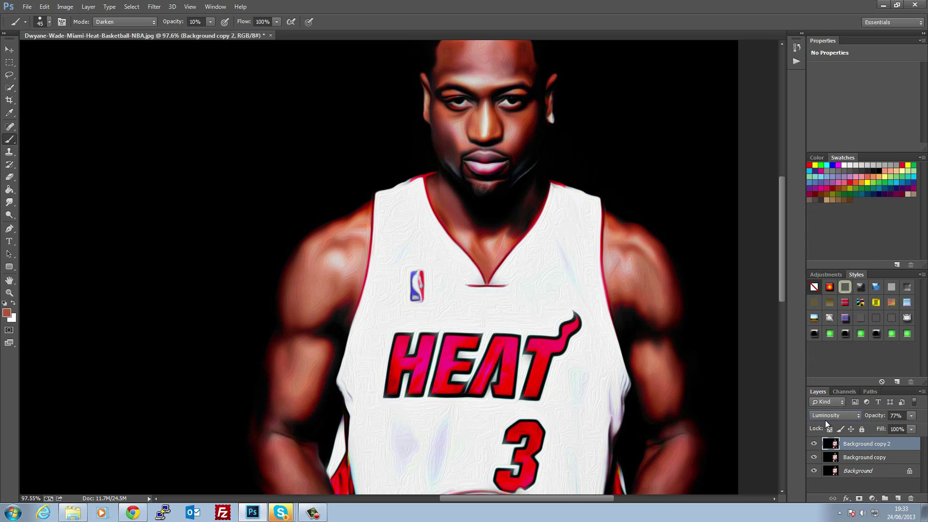
# Step: Examine the whole painted portrait and compare it with the original Background layer shown alone
pyautogui.moveTo(781, 257)
pyautogui.mouseDown()
pyautogui.moveTo(777, 316)
pyautogui.moveTo(777, 269)
pyautogui.mouseUp()
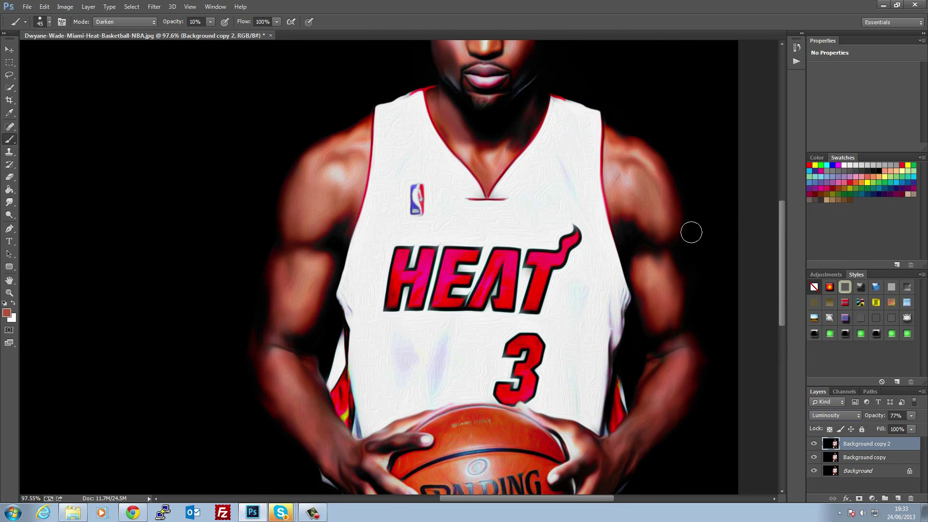
pyautogui.scroll(-3, 689, 231)
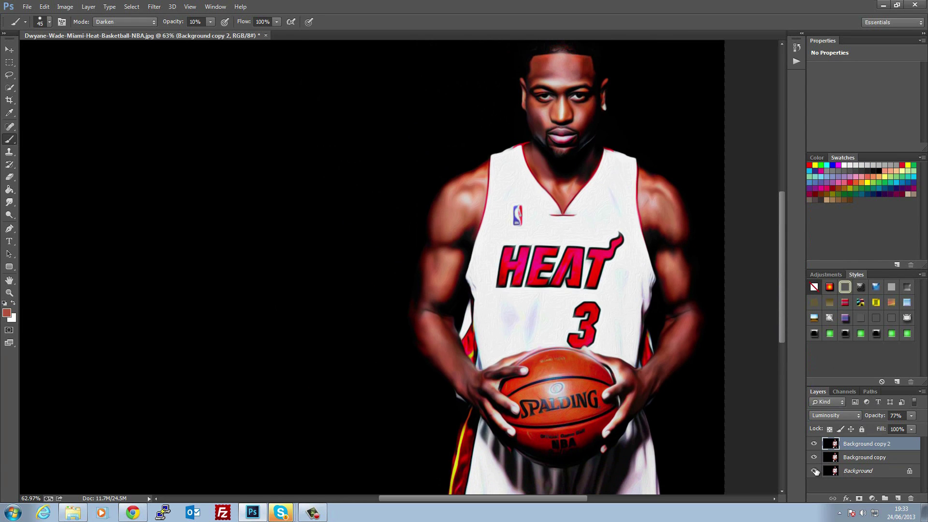
pyautogui.keyDown('alt'); pyautogui.click(815, 471); pyautogui.keyUp('alt')
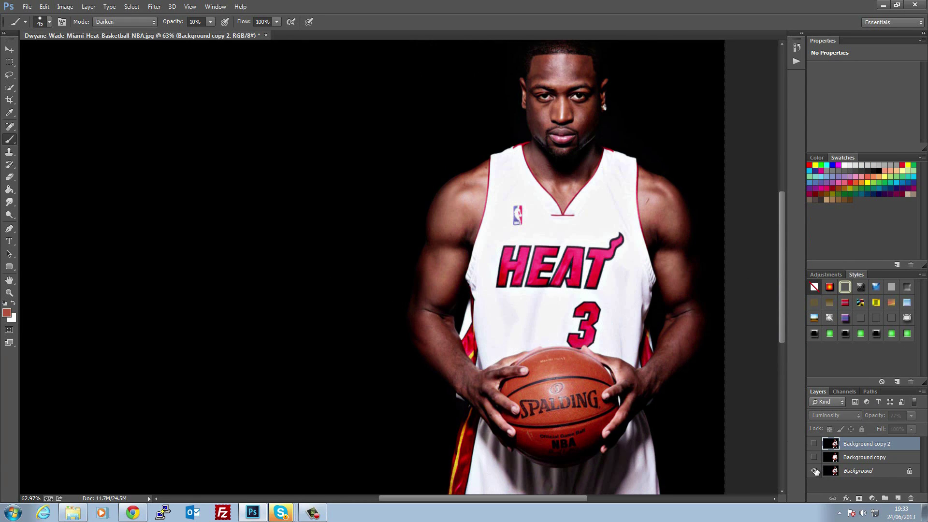
pyautogui.keyDown('alt'); pyautogui.click(815, 471); pyautogui.keyUp('alt')
pyautogui.keyDown('alt'); pyautogui.click(815, 472); pyautogui.keyUp('alt')
pyautogui.keyDown('alt'); pyautogui.click(815, 471); pyautogui.keyUp('alt')
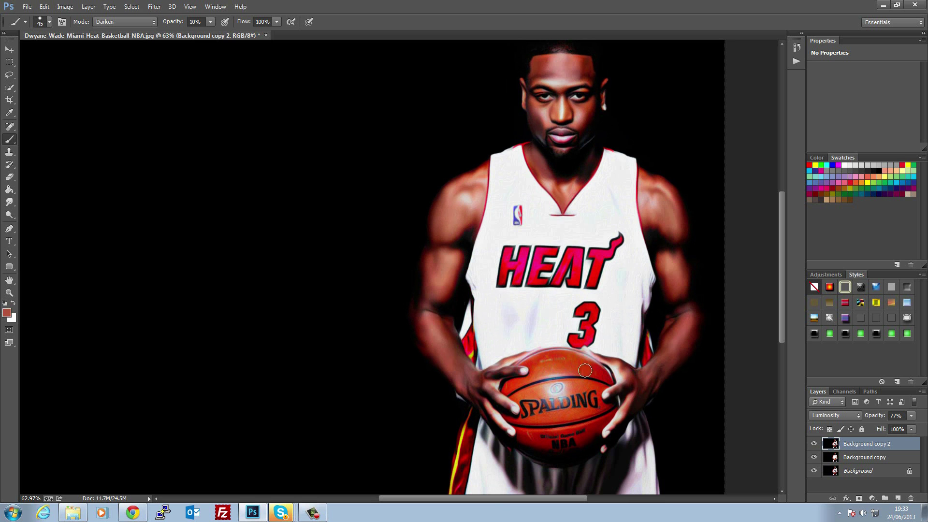
pyautogui.scroll(2, 458, 301)
pyautogui.scroll(-3, 457, 301)
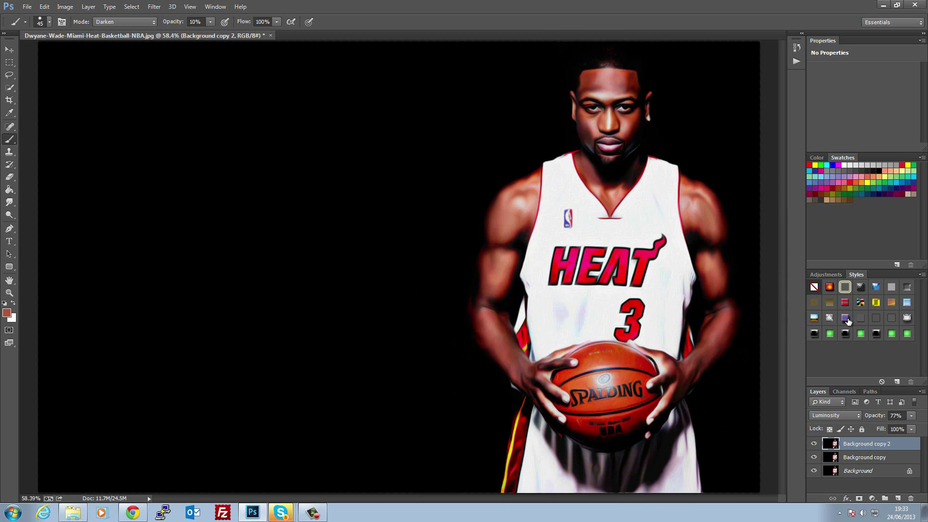